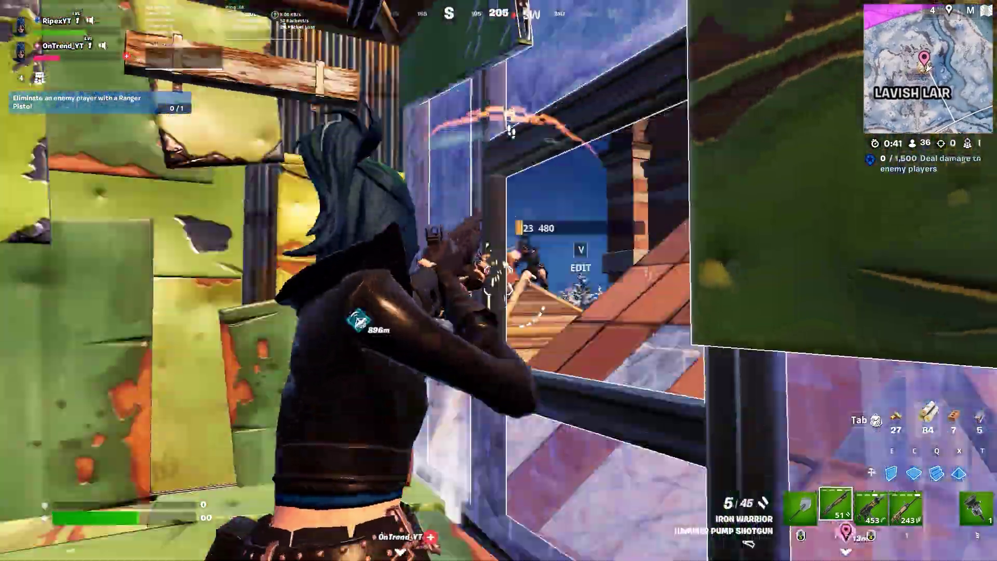
pyautogui.press('v')
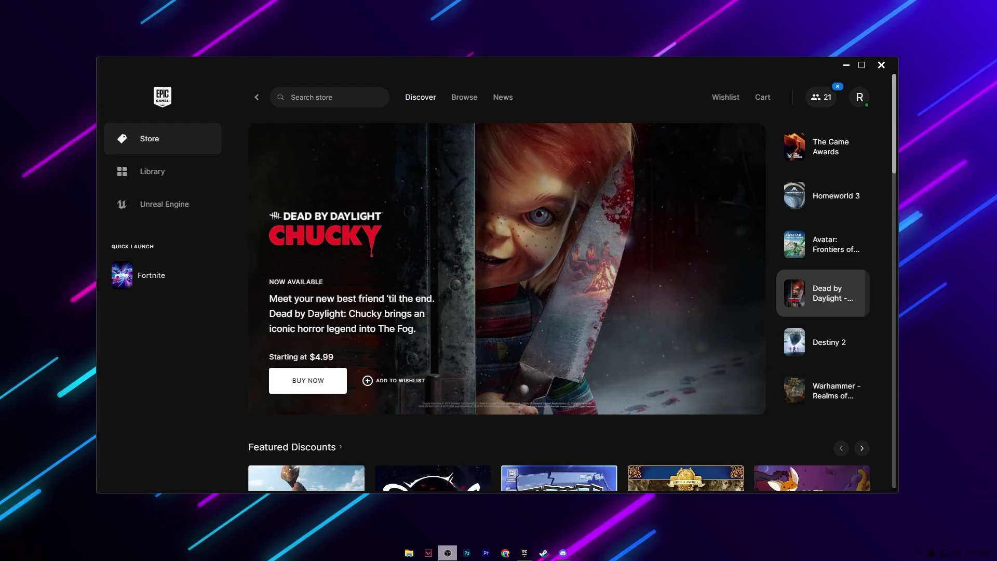
# Step: Apply Fortnite's installation options from the library with only Fortnite Core and Battle Royale and Pre-download Streamed Assets enabled
pyautogui.click(162, 174)
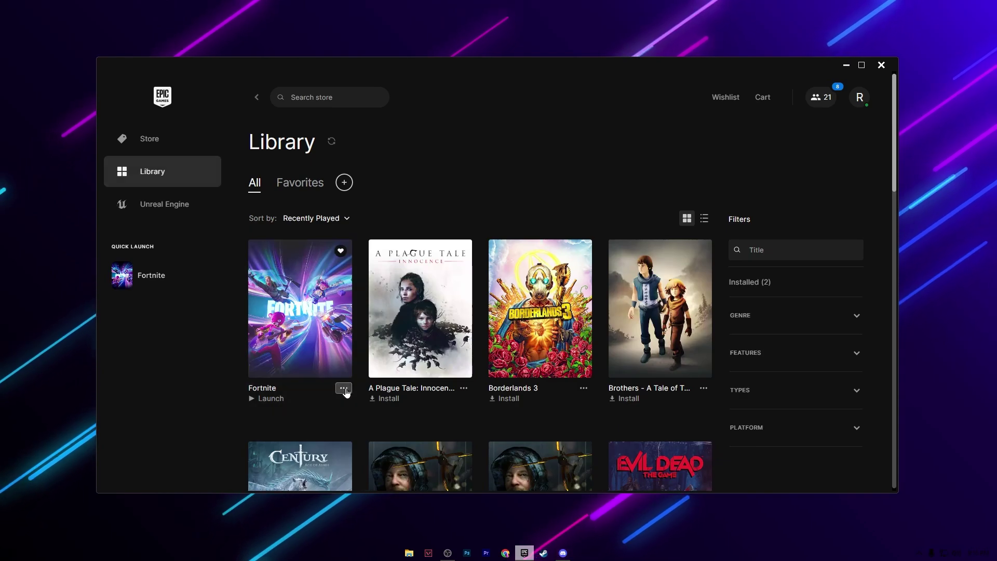
pyautogui.click(344, 388)
pyautogui.click(172, 268)
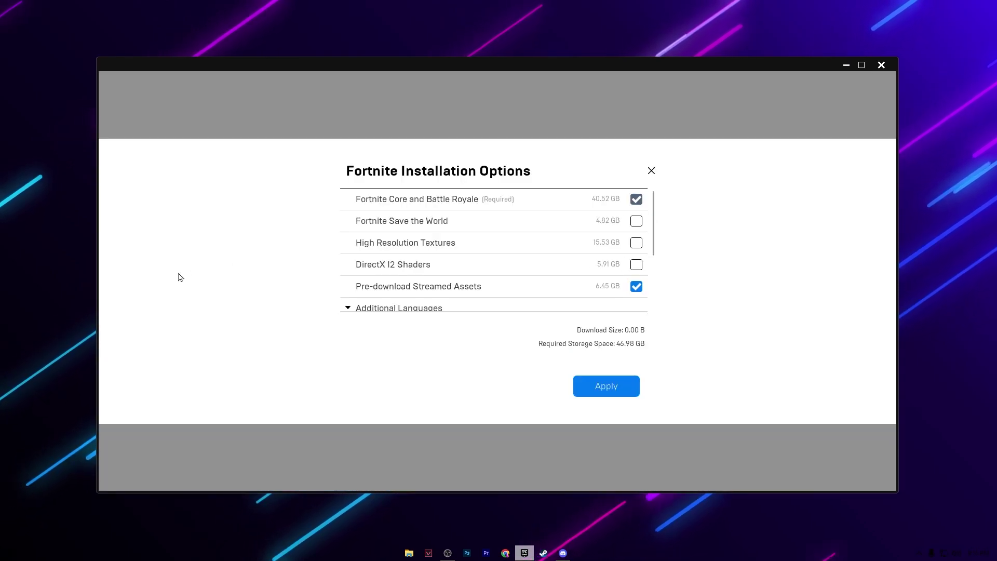
pyautogui.moveTo(371, 264)
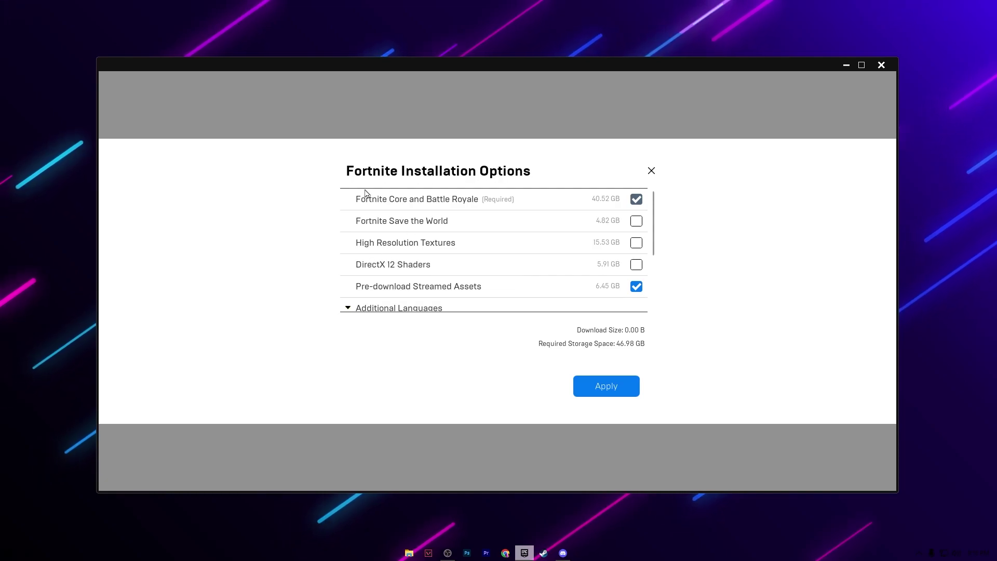
pyautogui.moveTo(414, 202)
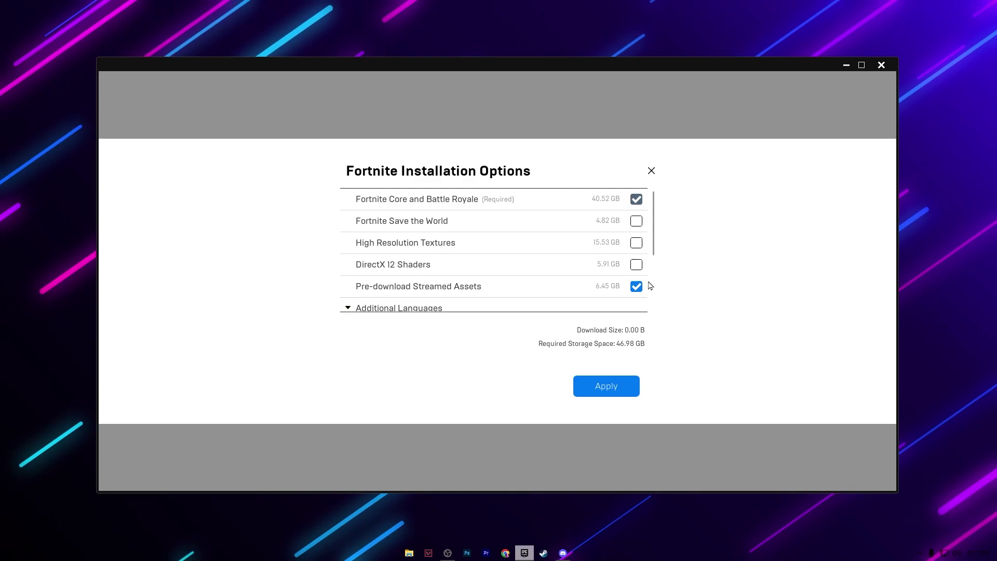
pyautogui.scroll(-2, 400, 278)
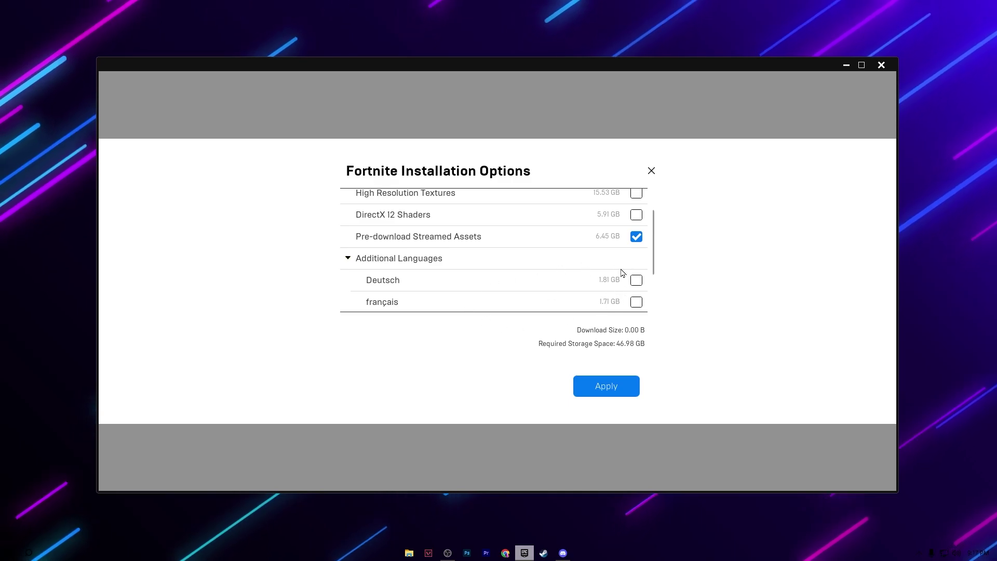
pyautogui.scroll(2, 568, 244)
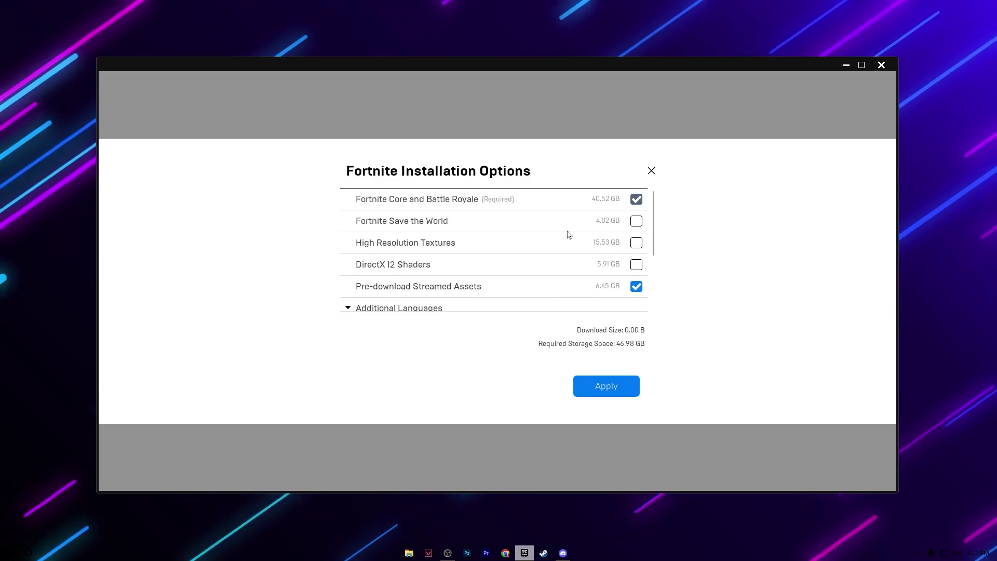
pyautogui.click(602, 387)
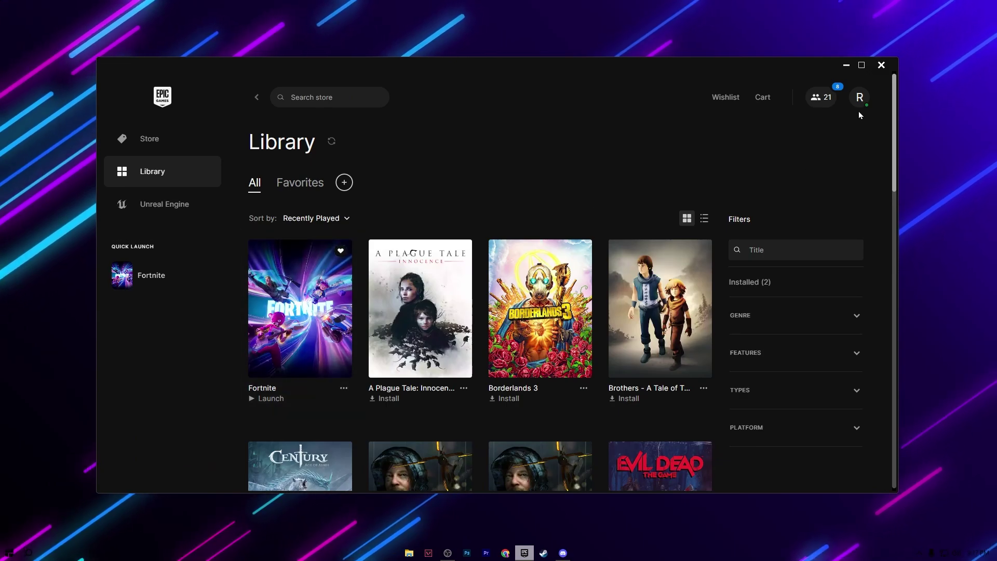
# Step: Review Fortnite's auto-update and additional command line arguments in the launcher settings, and minimise the launcher
pyautogui.click(859, 99)
pyautogui.click(699, 290)
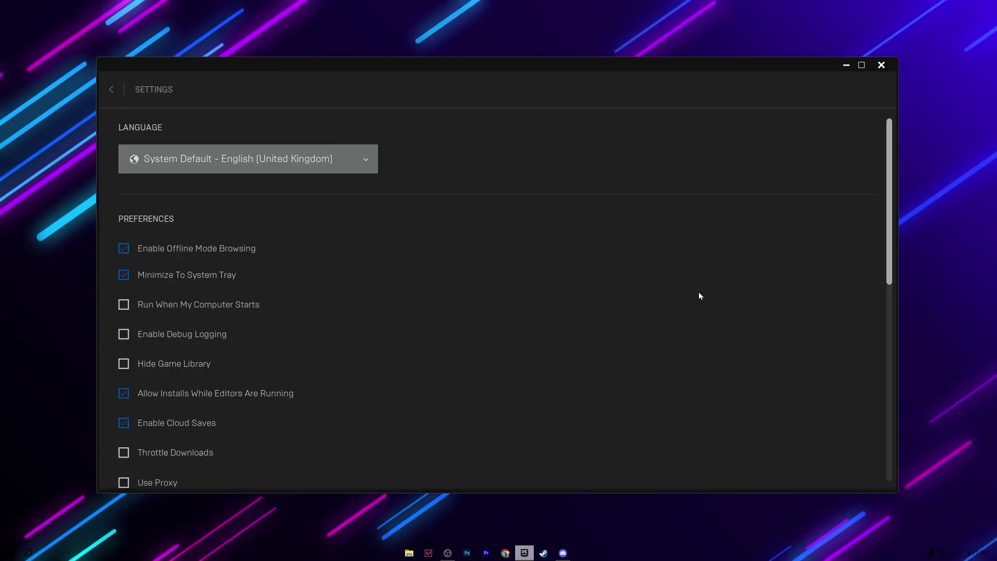
pyautogui.scroll(-2, 398, 326)
pyautogui.scroll(-7, 399, 327)
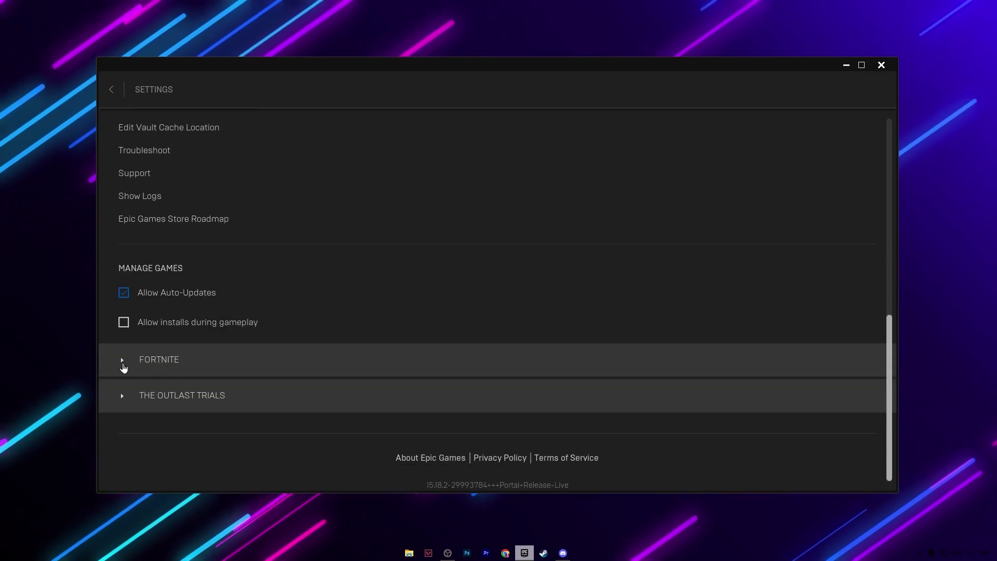
pyautogui.click(122, 362)
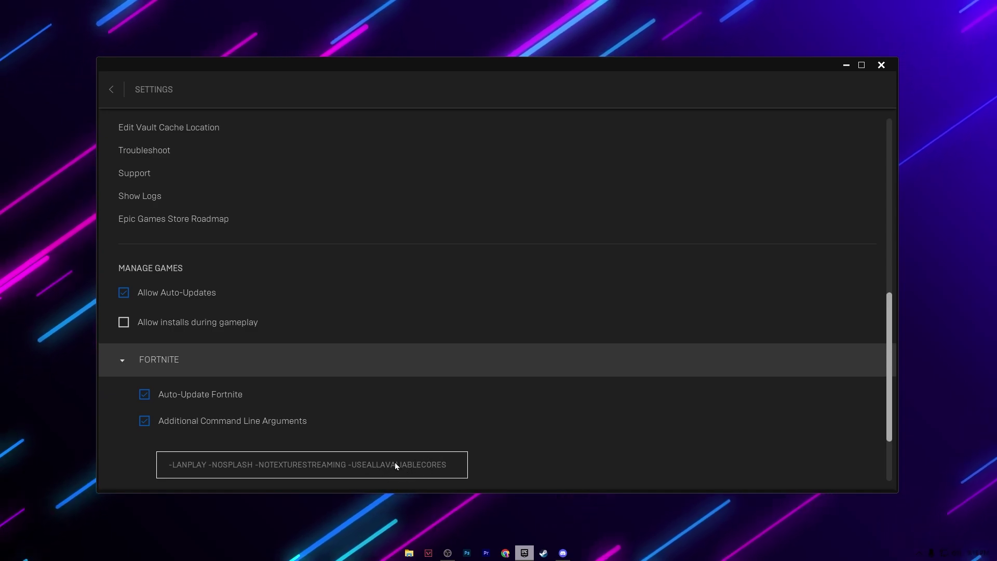
pyautogui.click(849, 70)
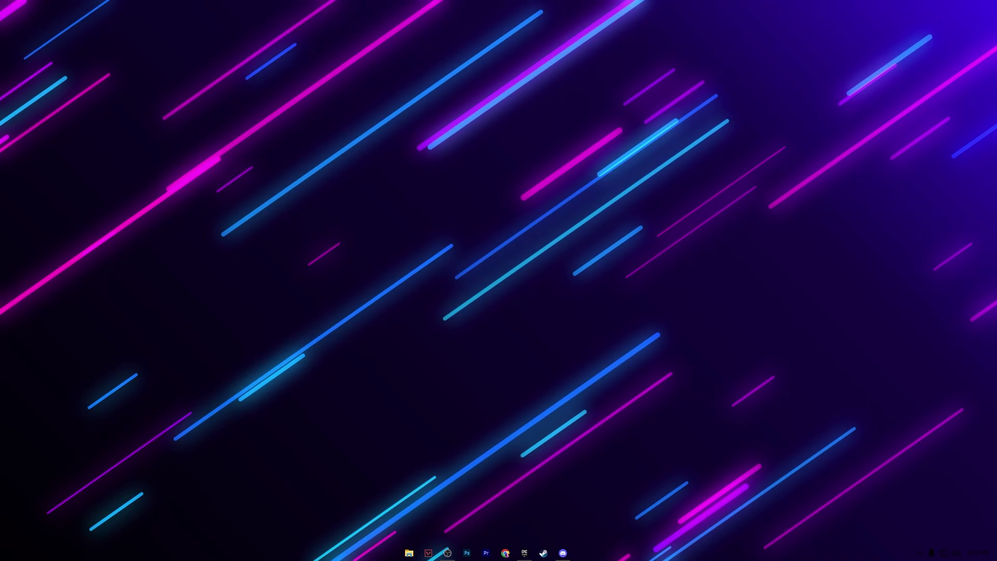
pyautogui.hotkey('ctrl', 'a')
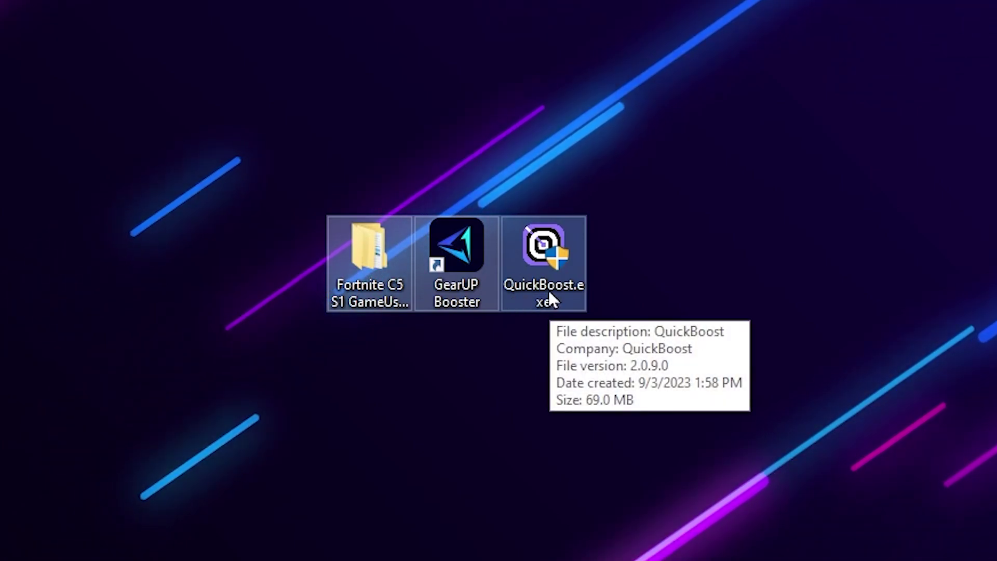
pyautogui.click(291, 197)
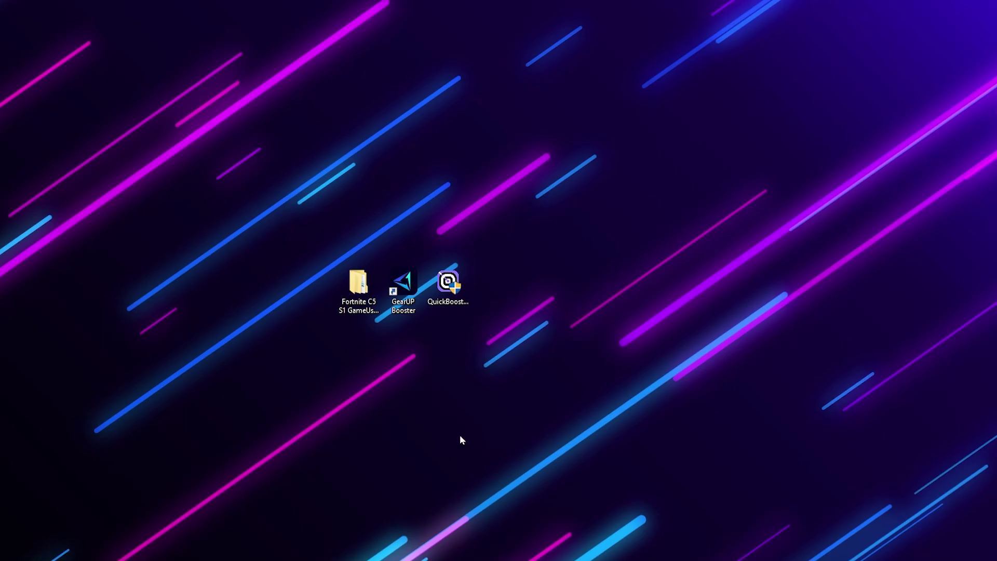
# Step: Copy GameUserSettings.ini from the High End PC folder inside the desktop folder Fortnite C5 S1 GameUserSettings
pyautogui.doubleClick(358, 284)
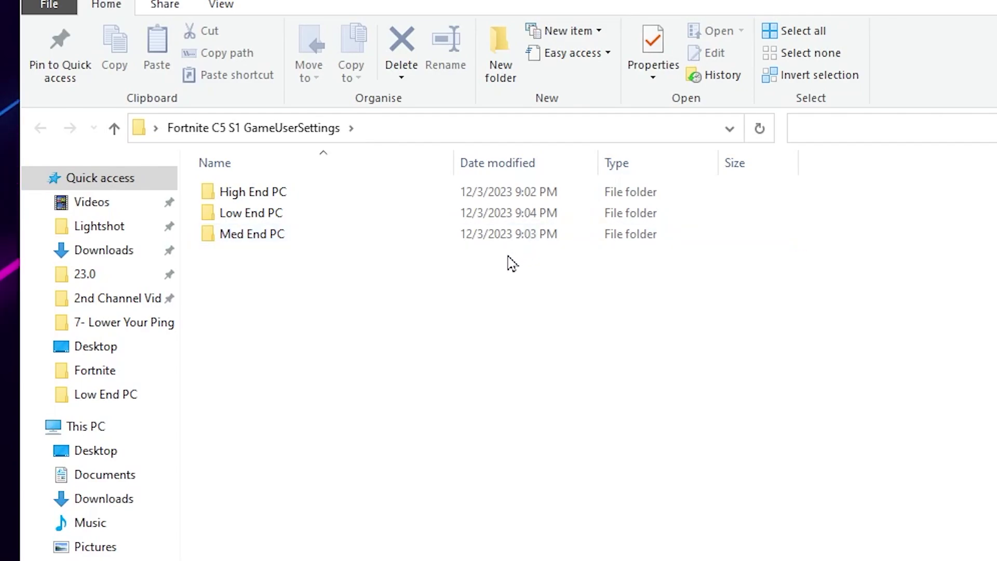
pyautogui.doubleClick(274, 193)
pyautogui.rightClick(245, 191)
pyautogui.press('Escape')
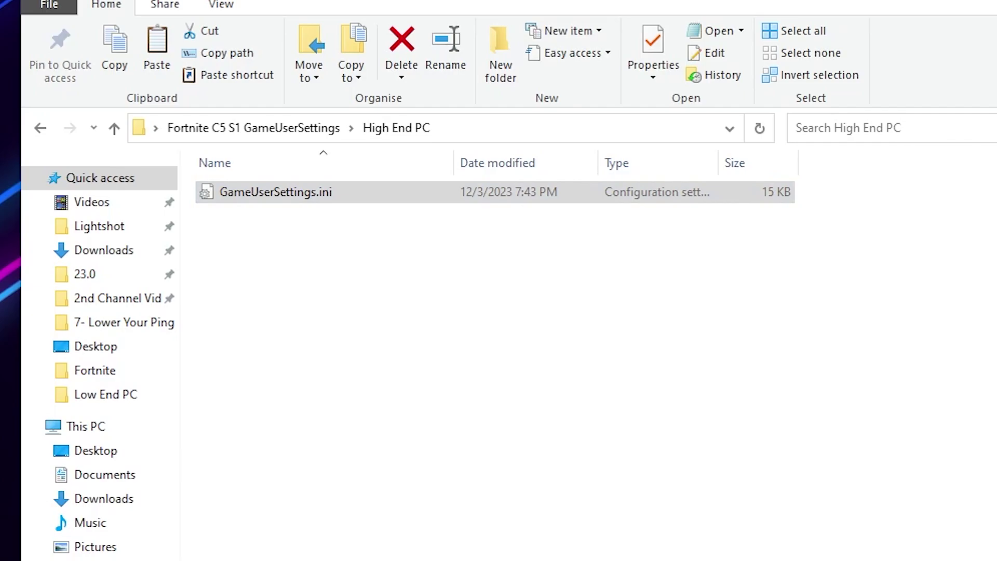
# Step: Open Fortnite's configuration folder from %localappdata% through FortniteGame, Saved, Config and WindowsClient
pyautogui.press('super+r')
pyautogui.write('%')
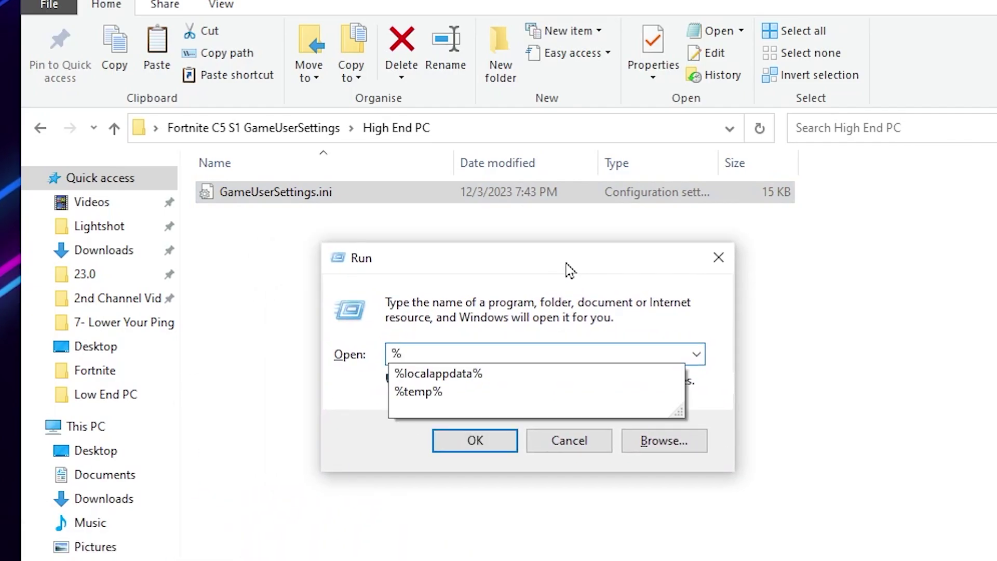
pyautogui.click(457, 373)
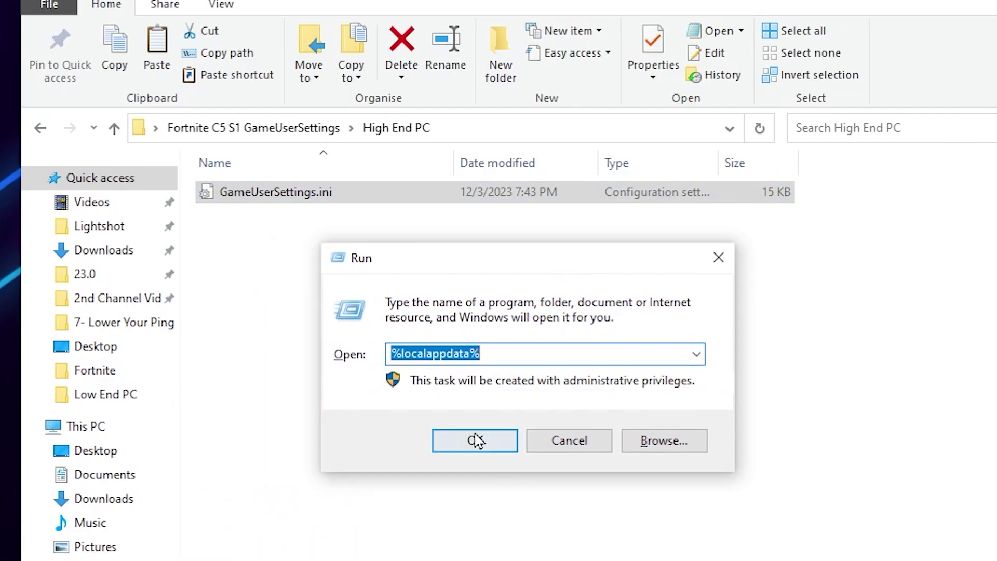
pyautogui.click(477, 442)
pyautogui.scroll(-3, 451, 305)
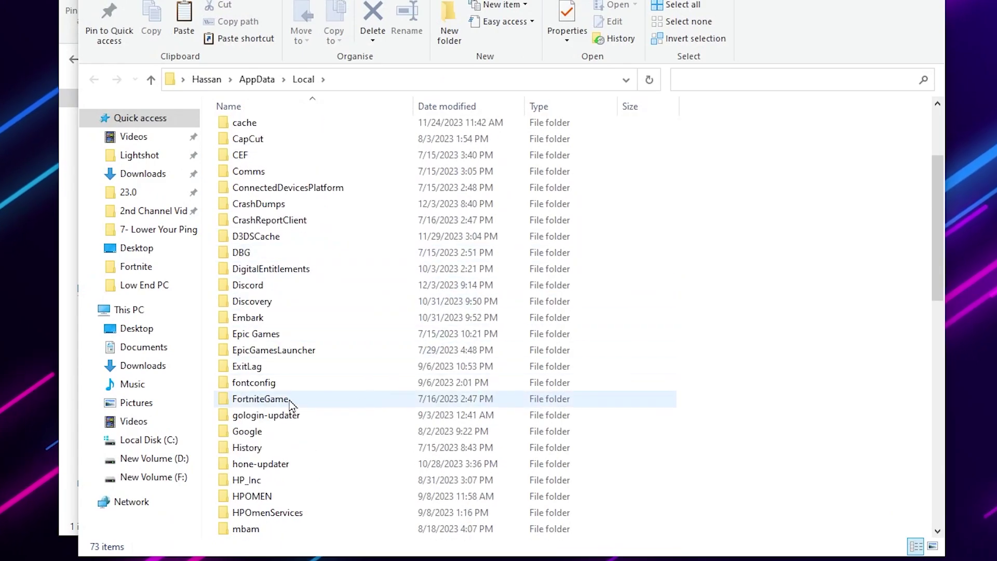
pyautogui.click(262, 398)
pyautogui.doubleClick(263, 400)
pyautogui.doubleClick(246, 134)
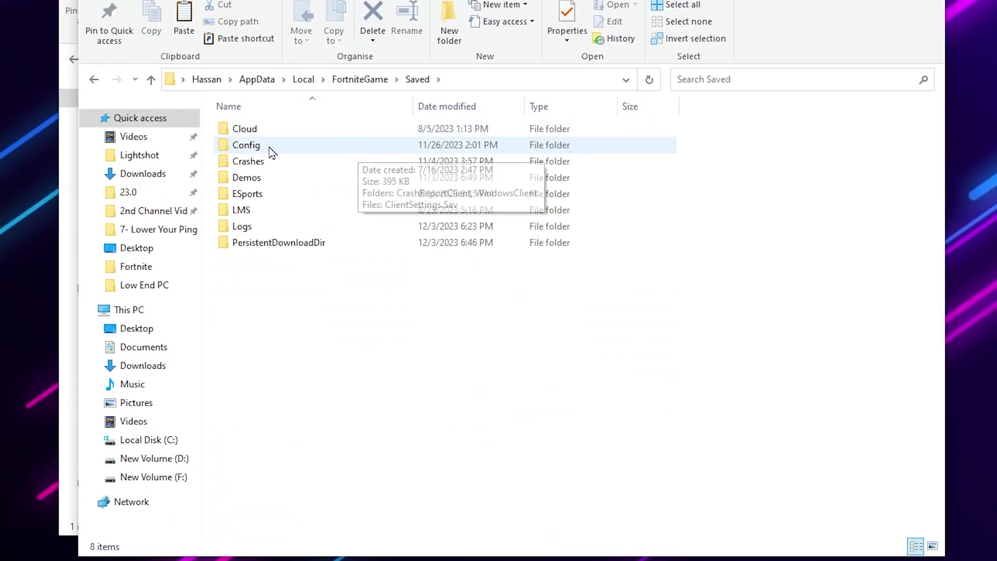
pyautogui.doubleClick(273, 148)
pyautogui.doubleClick(281, 147)
# Step: Paste the copied GameUserSettings.ini into the WindowsClient folder
pyautogui.rightClick(373, 376)
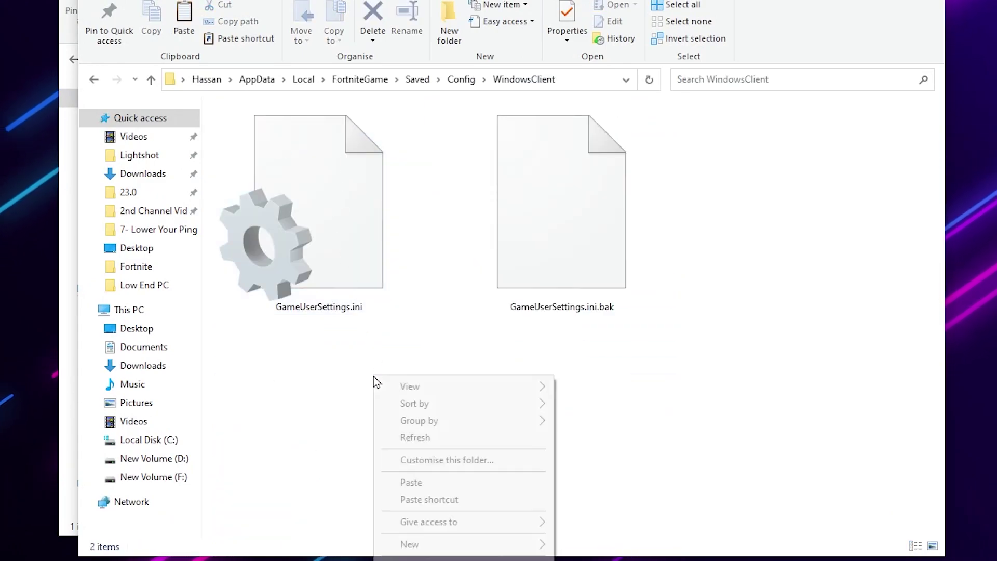
pyautogui.click(428, 480)
pyautogui.click(54, 125)
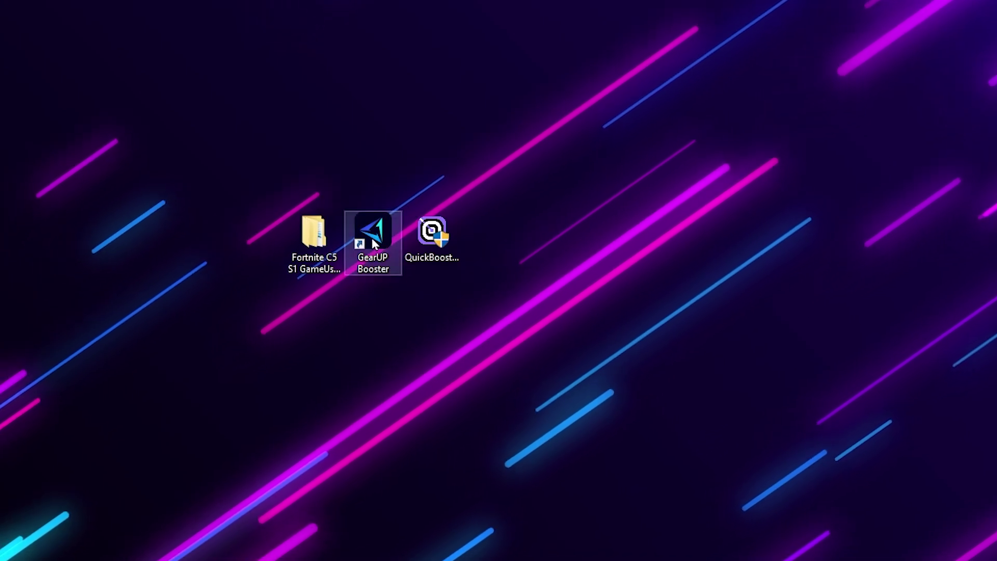
# Step: Switch to GearUP Booster, boost Fortnite and view its server region selection, leaving the booster minimised
pyautogui.doubleClick(375, 238)
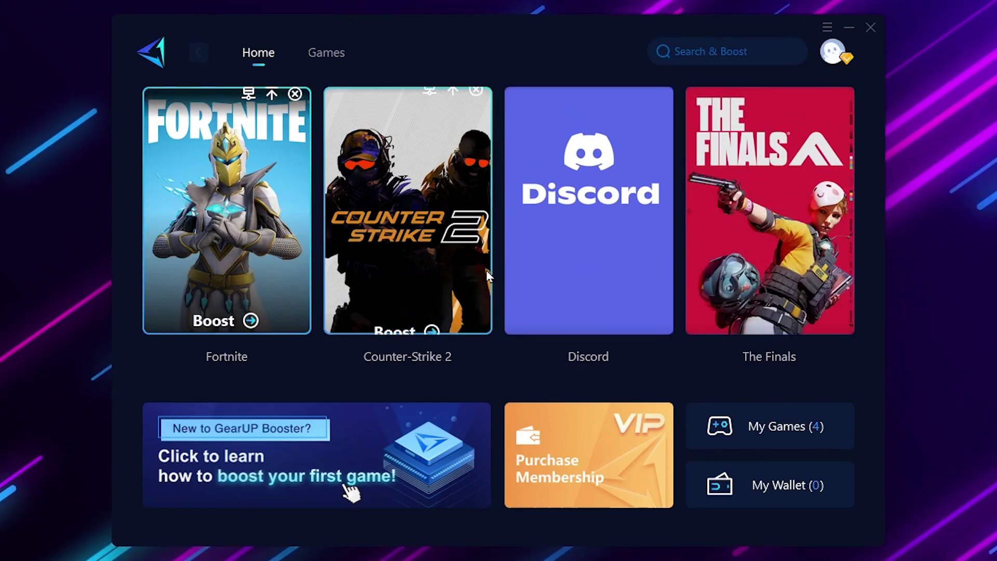
pyautogui.click(225, 310)
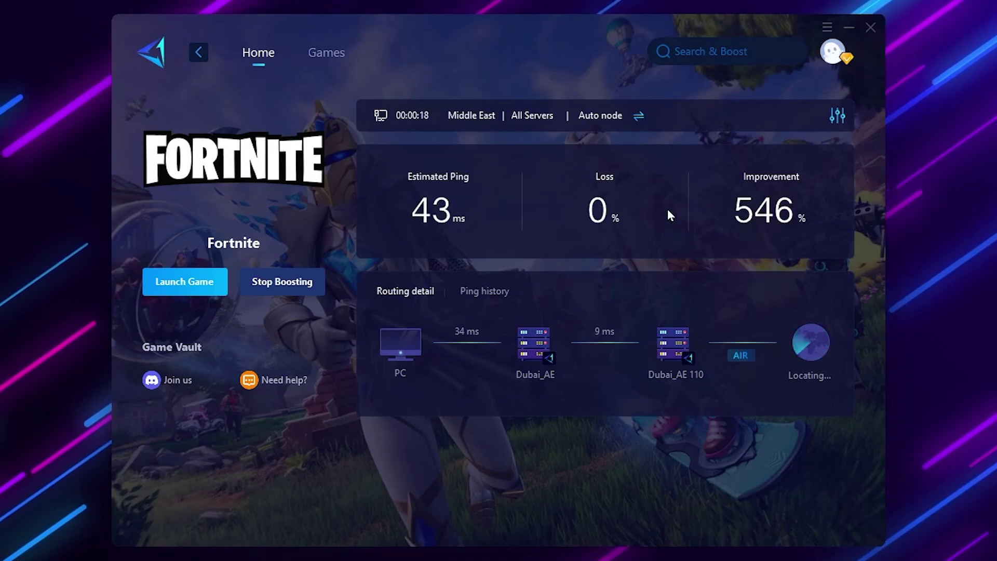
pyautogui.click(471, 114)
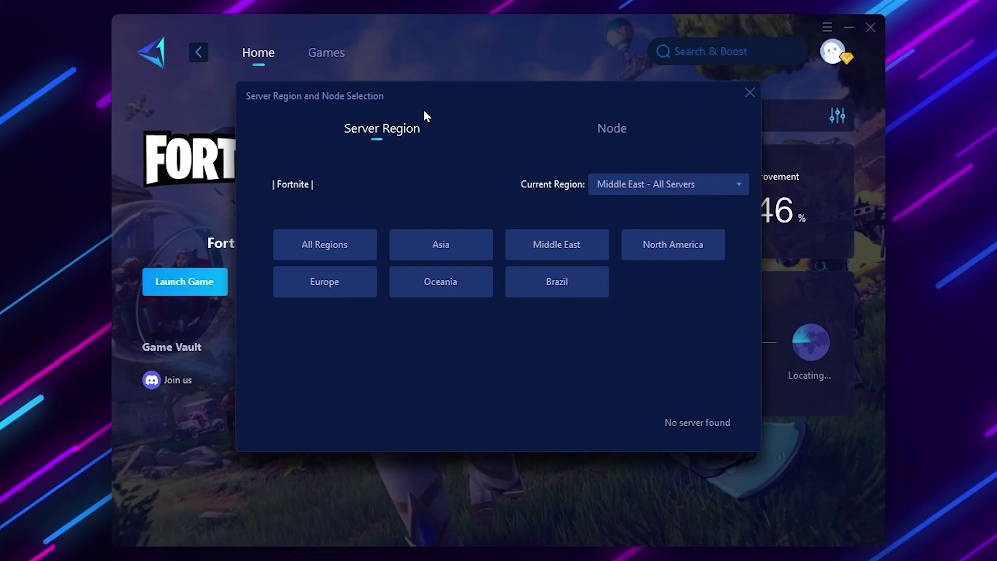
pyautogui.click(749, 93)
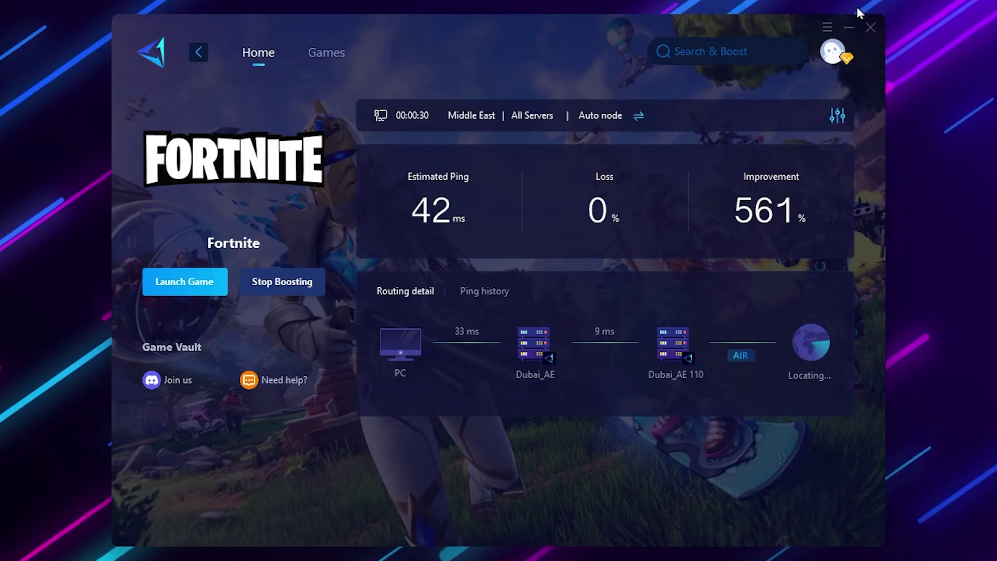
pyautogui.click(850, 31)
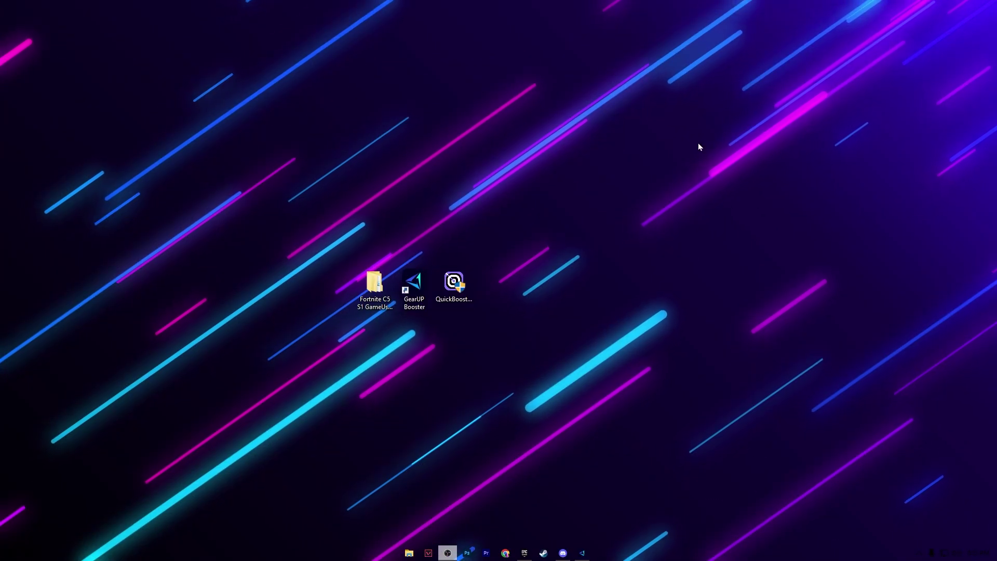
# Step: Launch QuickBoost, accept the restore point notice, and apply the Enable Exclusive Full-screen & Disable Xbox Gamebar tweak
pyautogui.click(459, 283)
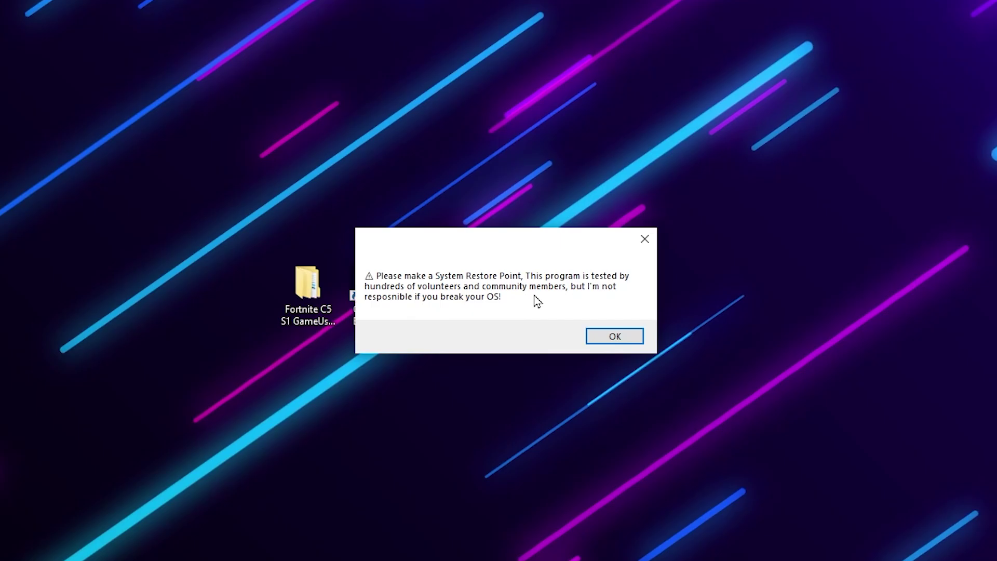
pyautogui.click(615, 340)
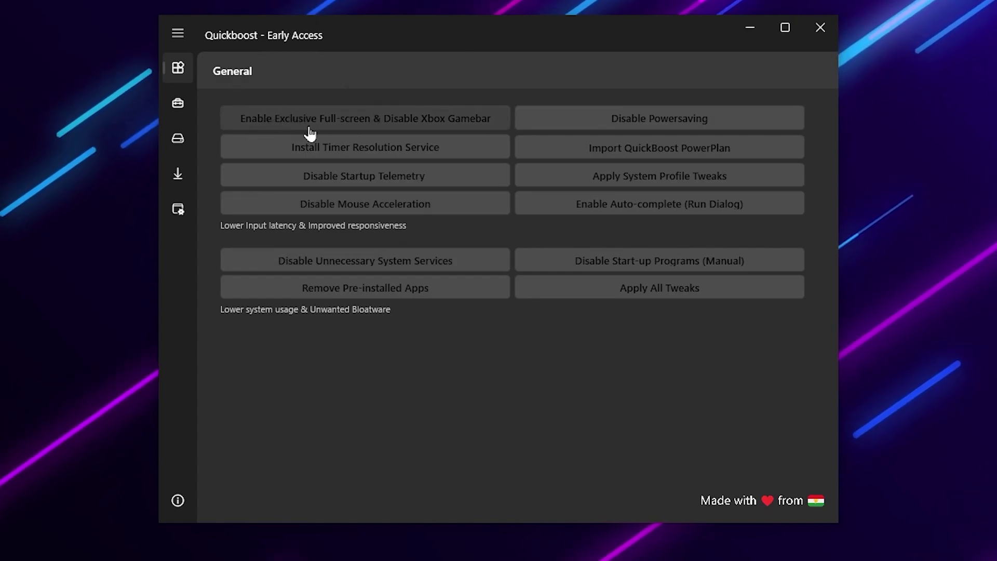
pyautogui.click(401, 124)
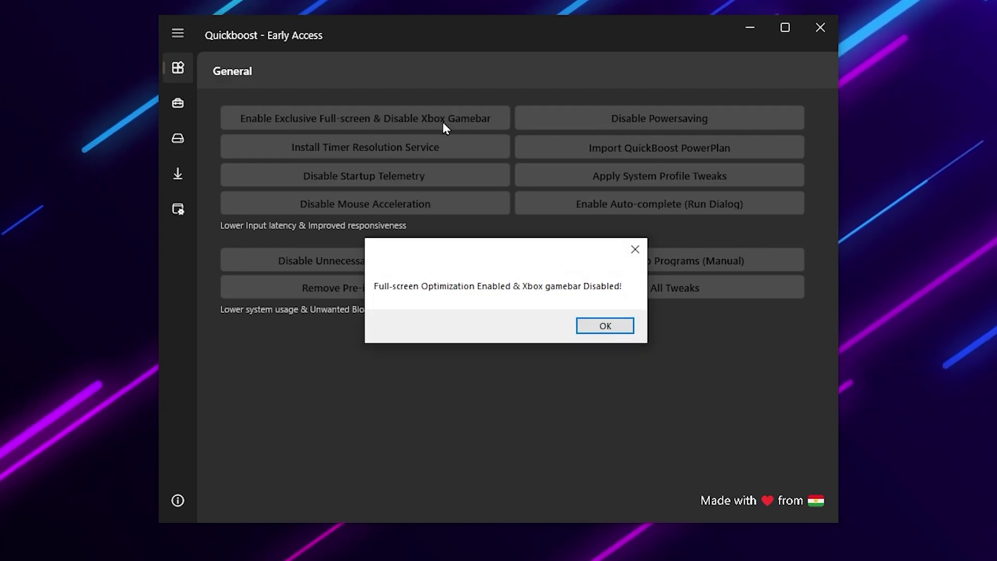
pyautogui.click(599, 327)
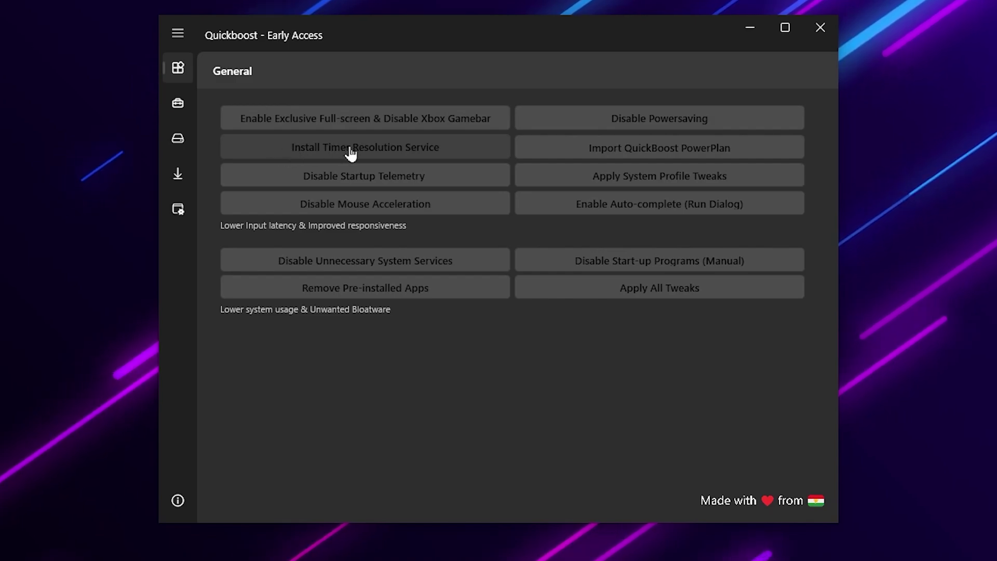
# Step: Install the Timer Resolution Service and disable startup telemetry, acknowledging each message
pyautogui.click(391, 159)
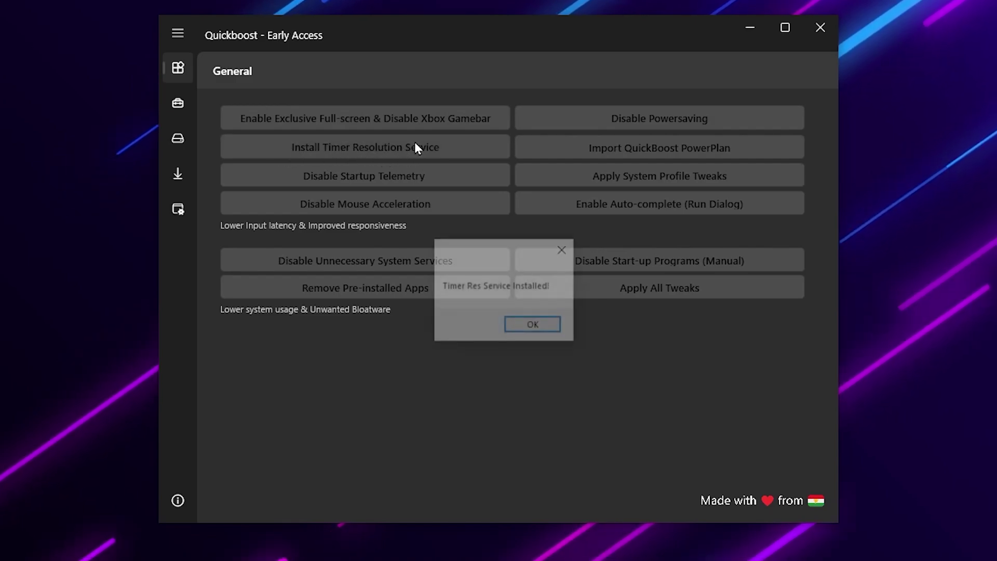
pyautogui.click(531, 326)
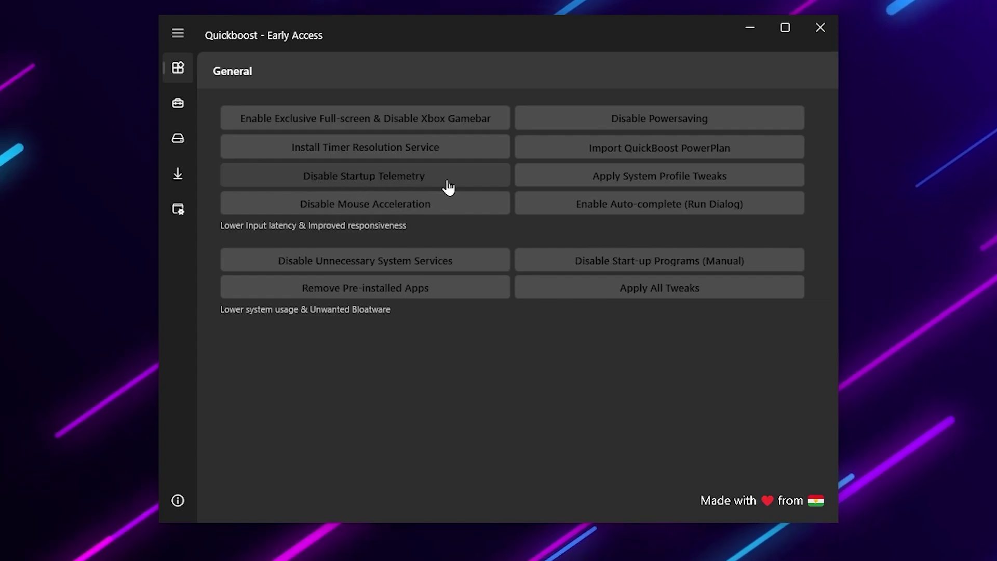
pyautogui.click(368, 179)
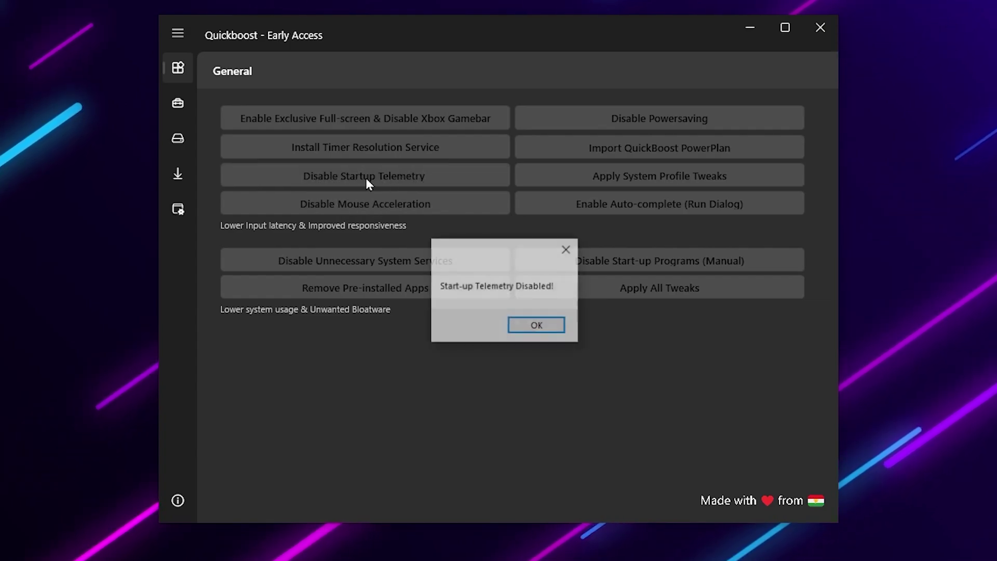
pyautogui.click(534, 327)
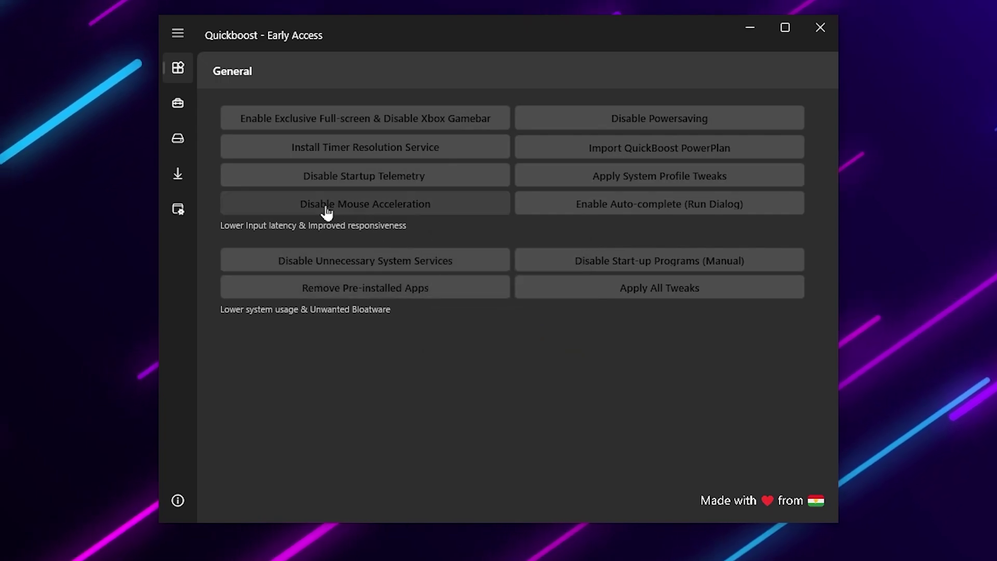
# Step: Disable mouse acceleration and power saving among the general tweaks, acknowledging each message
pyautogui.click(403, 210)
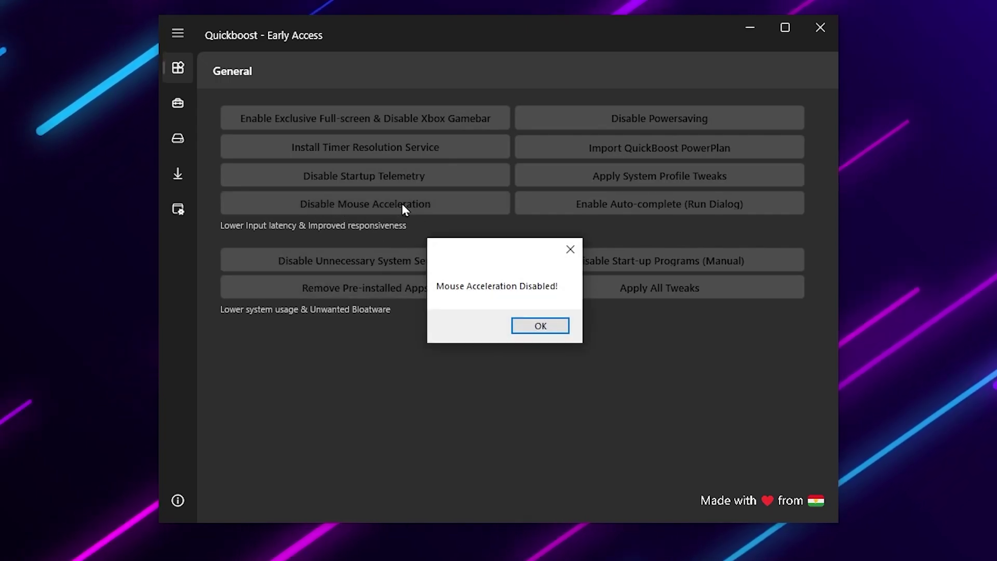
pyautogui.click(539, 326)
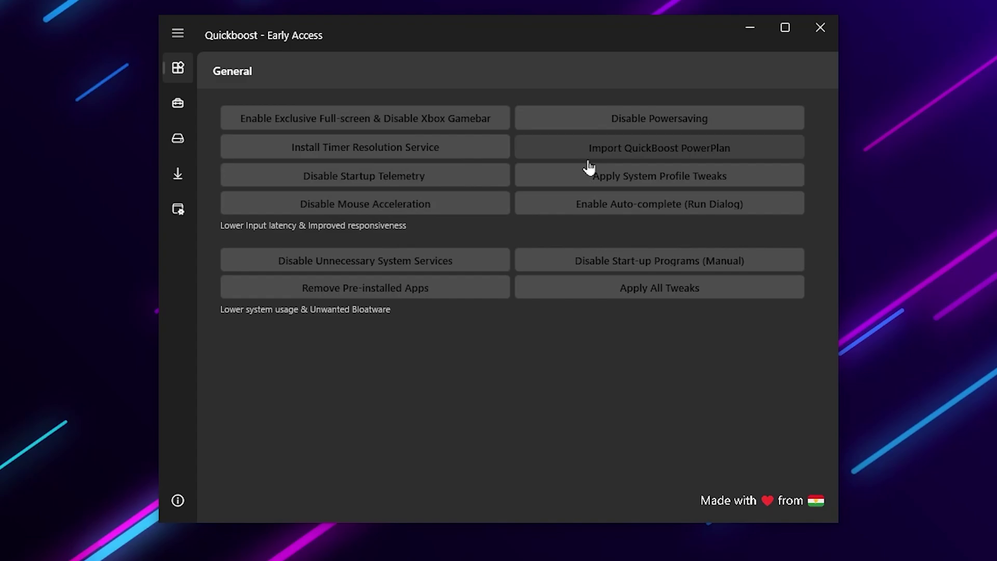
pyautogui.click(687, 128)
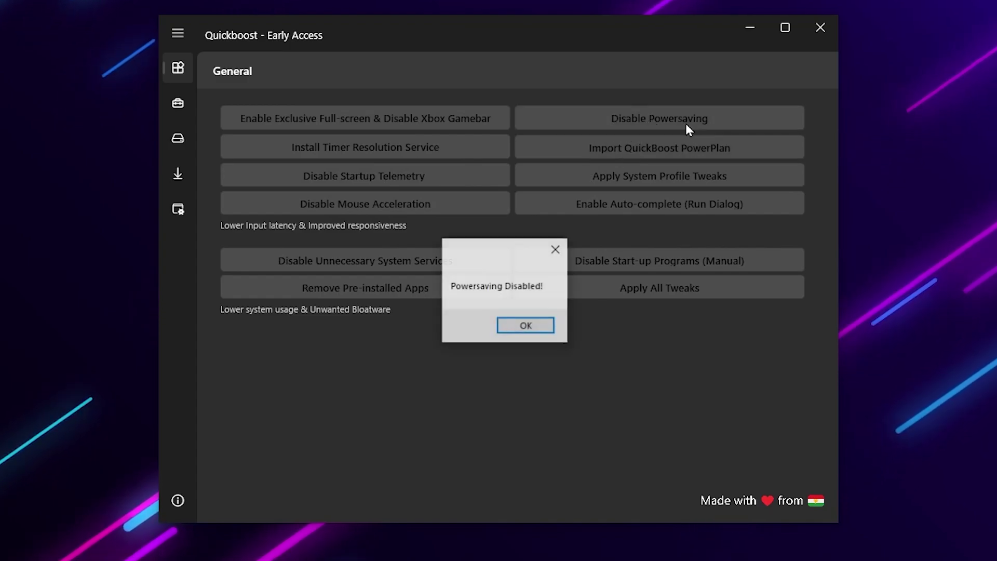
pyautogui.click(522, 328)
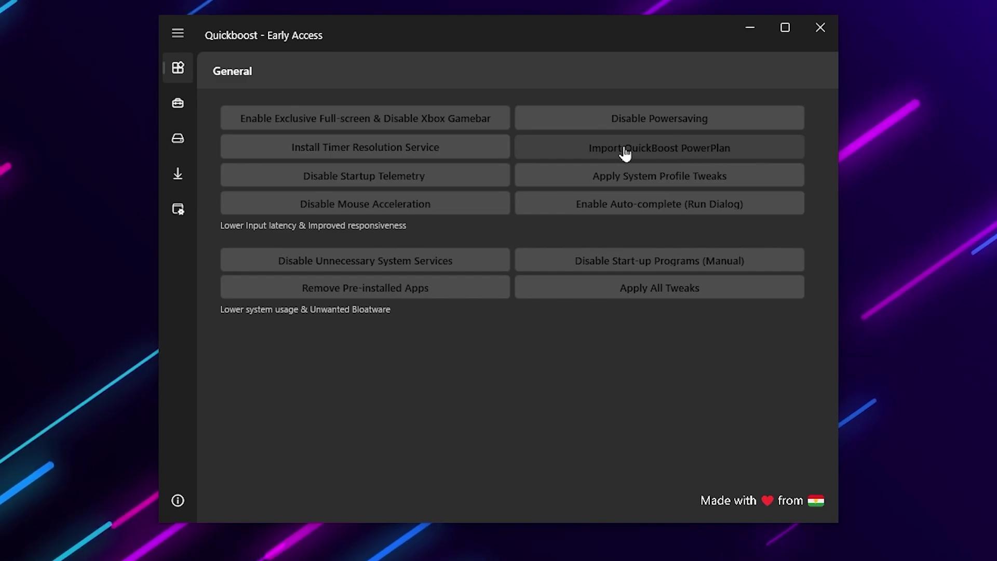
# Step: Import the QuickBoost PowerPlan and apply the System Profile Tweaks, acknowledging each message
pyautogui.click(704, 159)
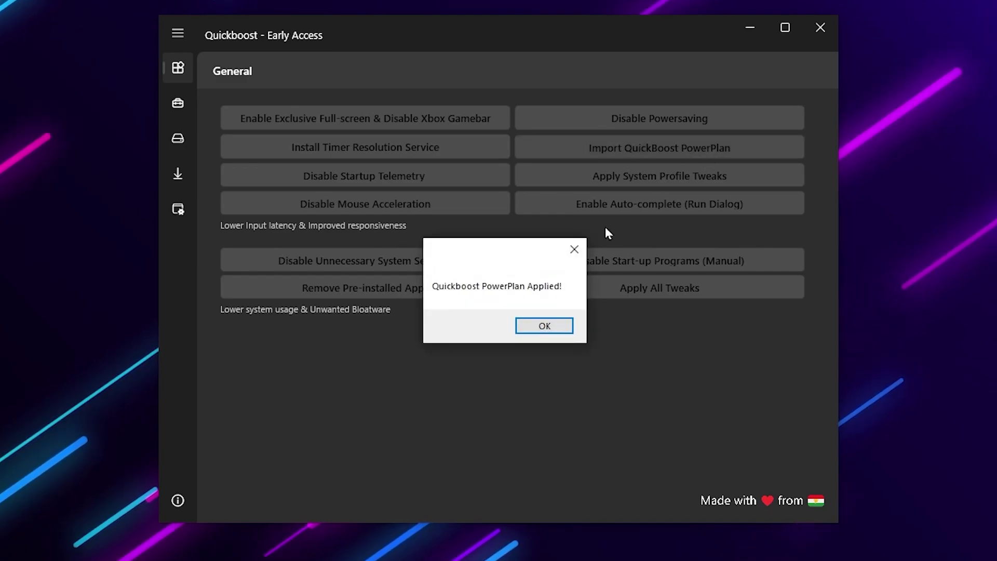
pyautogui.click(541, 325)
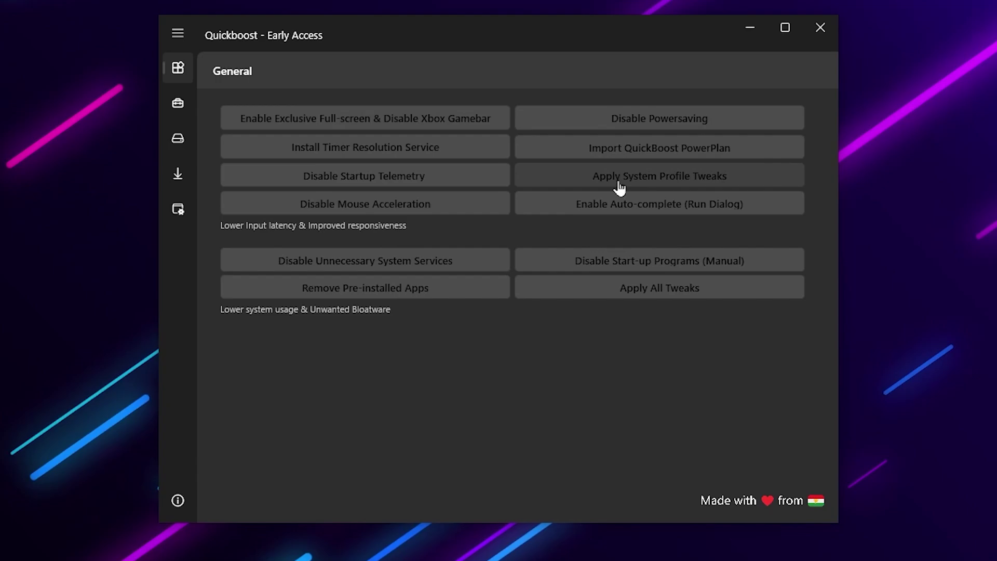
pyautogui.click(620, 188)
pyautogui.click(541, 325)
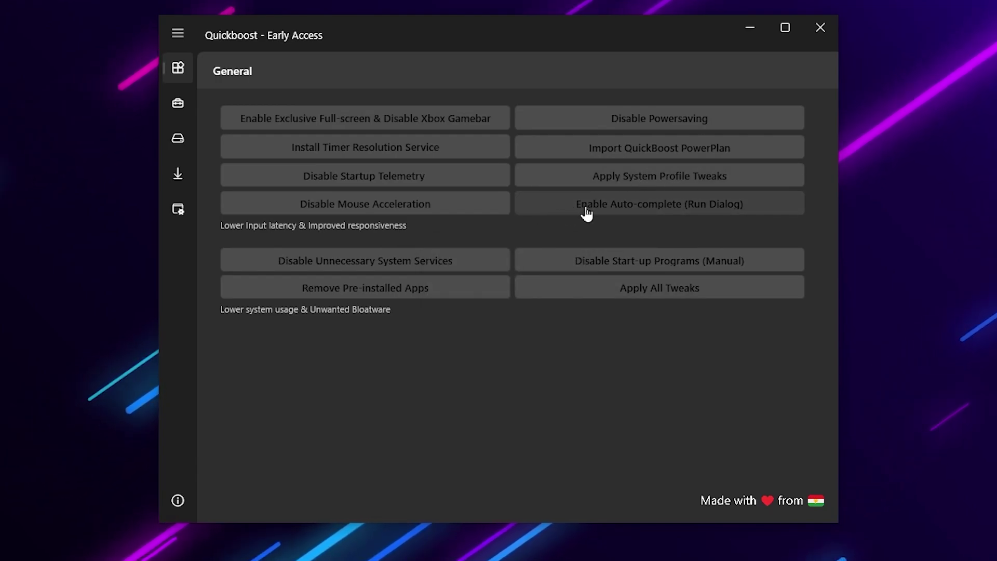
# Step: Enable auto-complete for the Run dialog and disable unnecessary system services, acknowledging each message
pyautogui.click(635, 213)
pyautogui.click(526, 327)
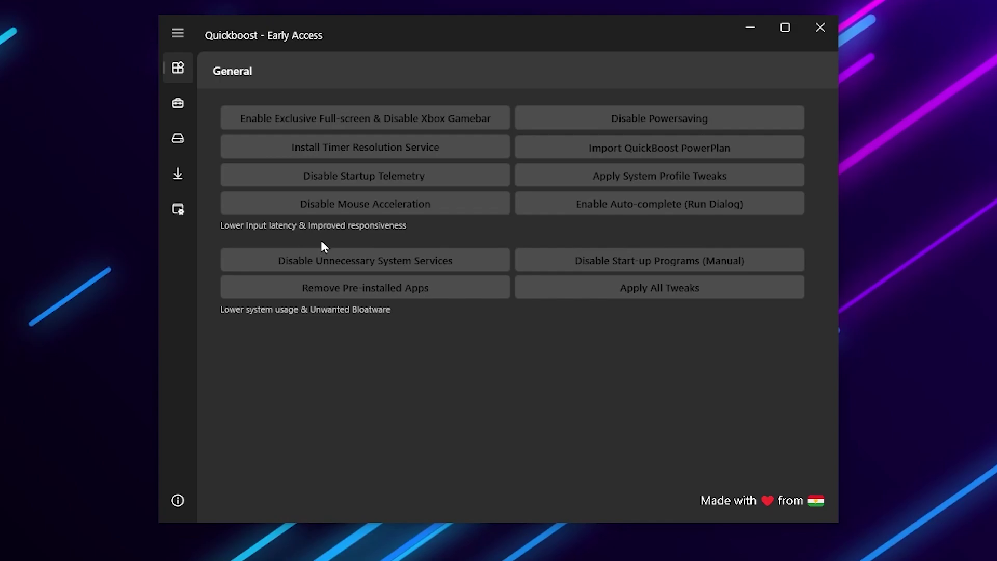
pyautogui.click(398, 259)
pyautogui.click(545, 325)
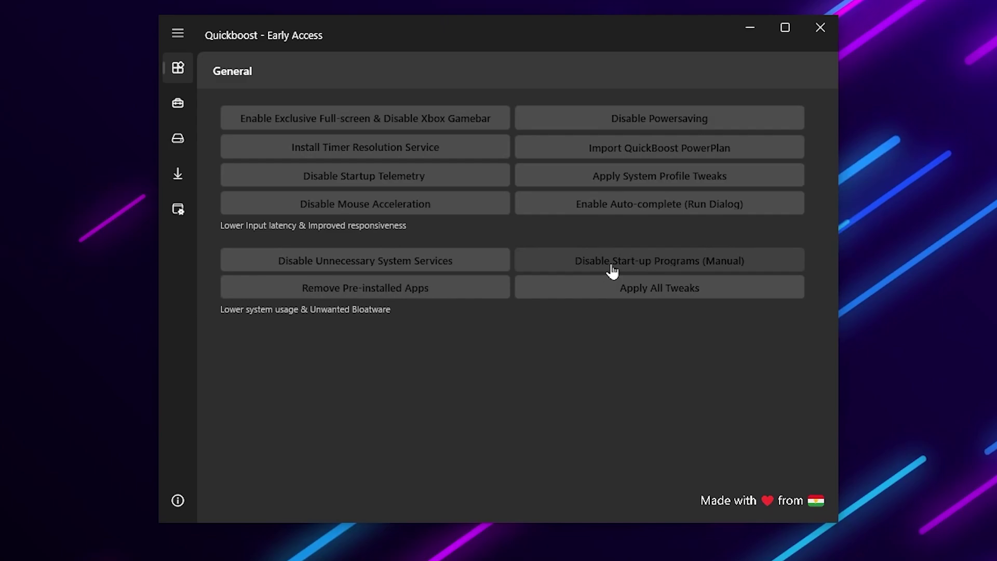
# Step: Open the manual start-up program list, disable Skype and Microsoft Edge in Task Manager, and close it
pyautogui.click(705, 269)
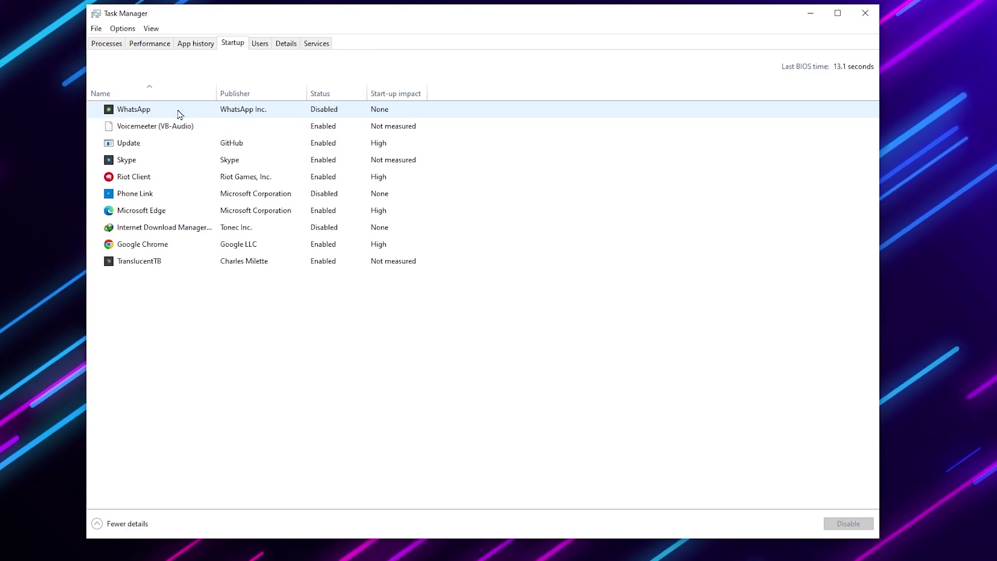
pyautogui.rightClick(127, 160)
pyautogui.click(150, 167)
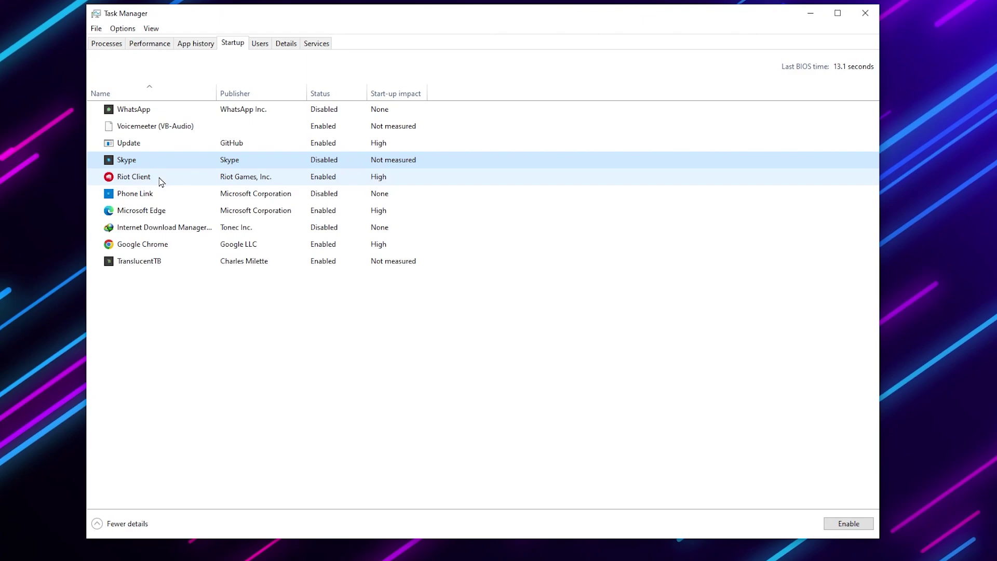
pyautogui.rightClick(137, 213)
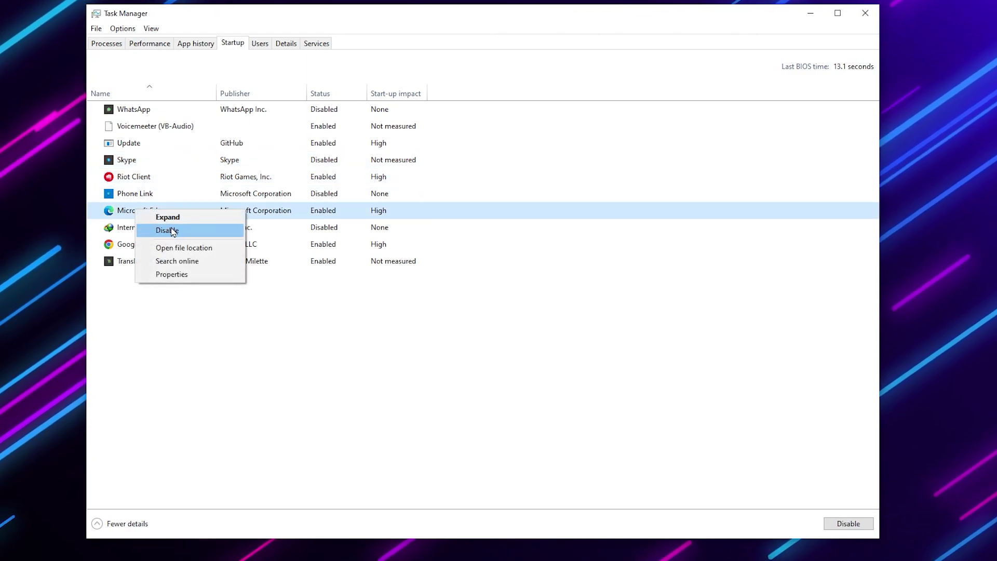
pyautogui.click(185, 227)
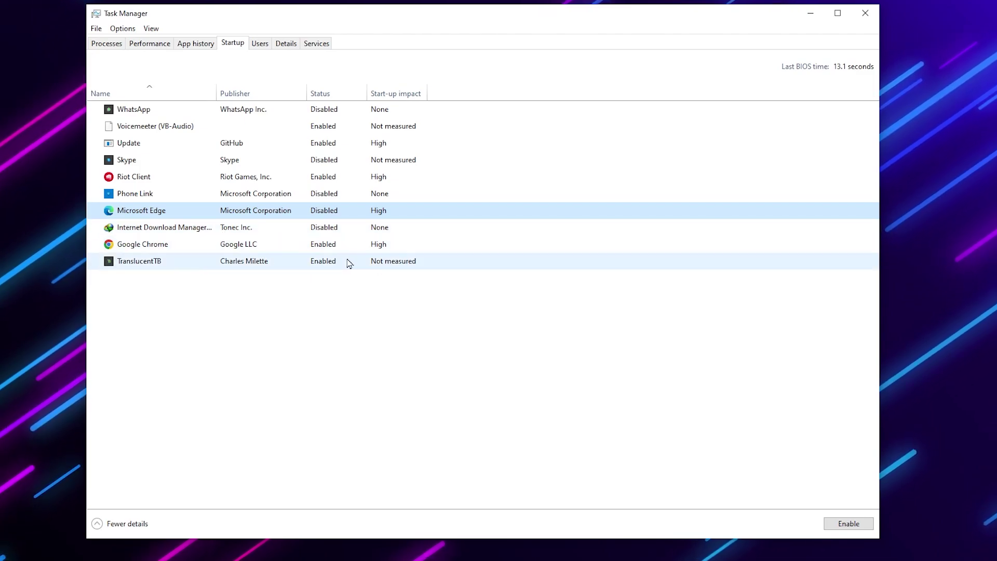
pyautogui.click(866, 13)
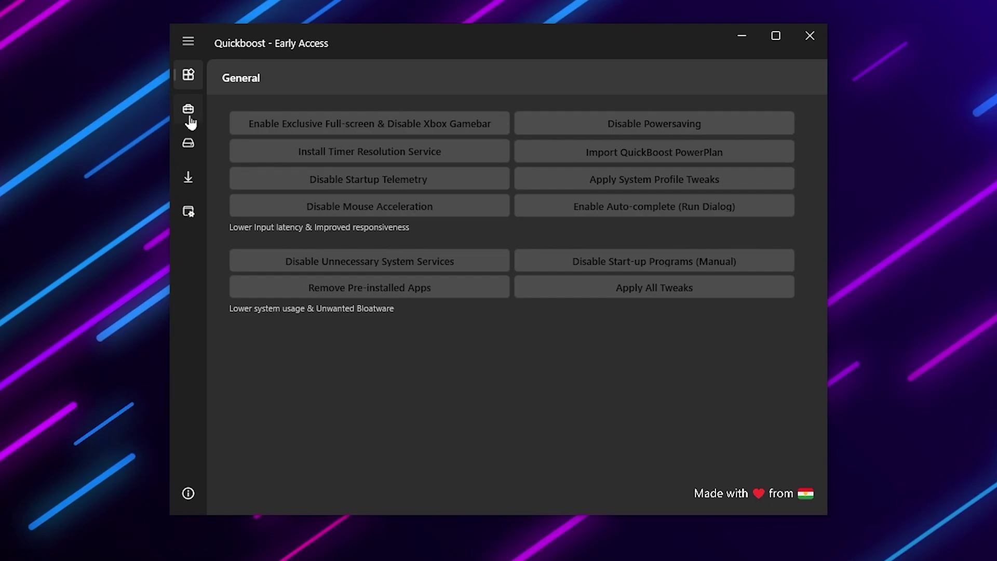
# Step: Apply the advanced Disable PowerThrottling, Memory Tweaks and BCD Tweaks (Latency) options, acknowledging each message
pyautogui.click(189, 115)
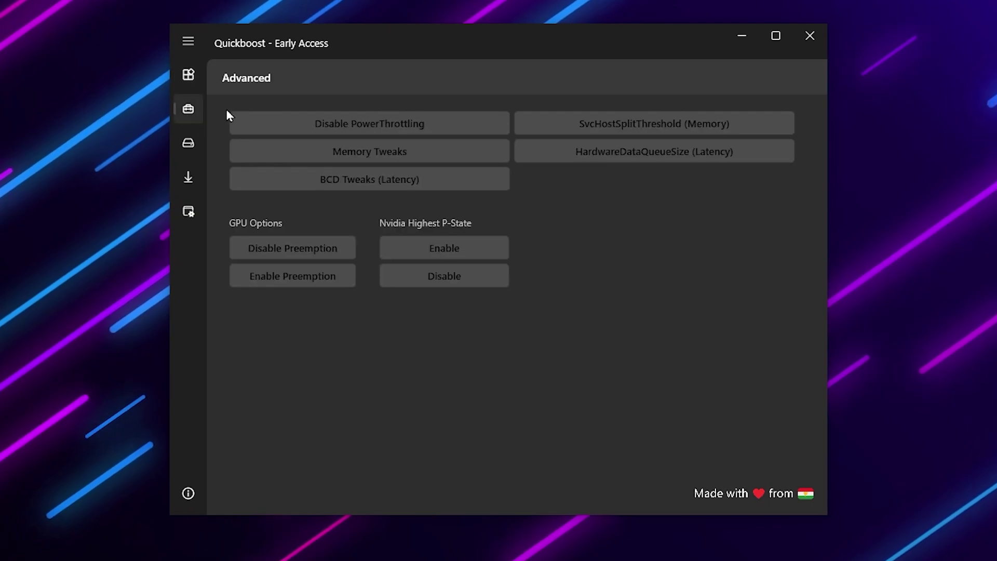
pyautogui.click(334, 136)
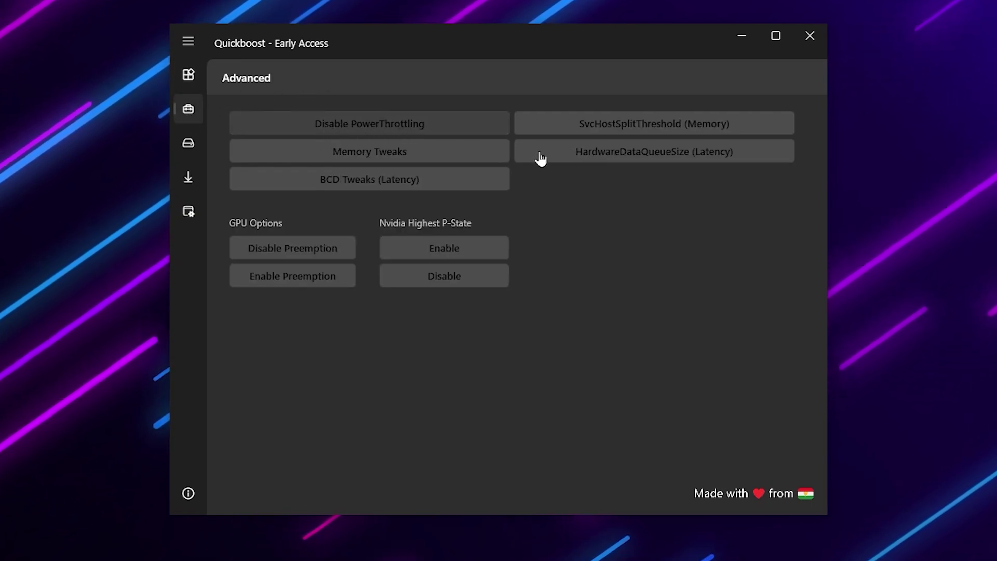
pyautogui.click(534, 327)
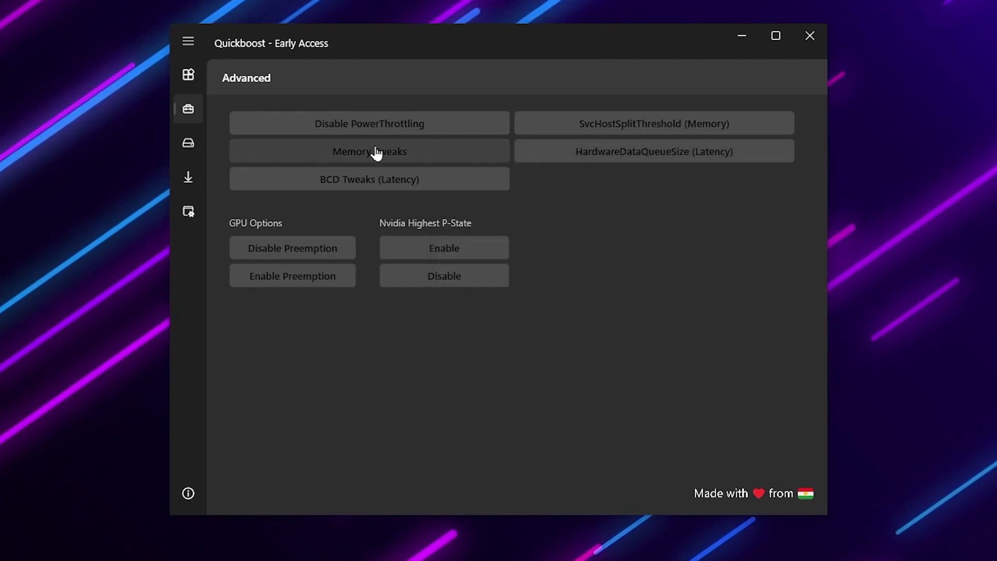
pyautogui.click(395, 155)
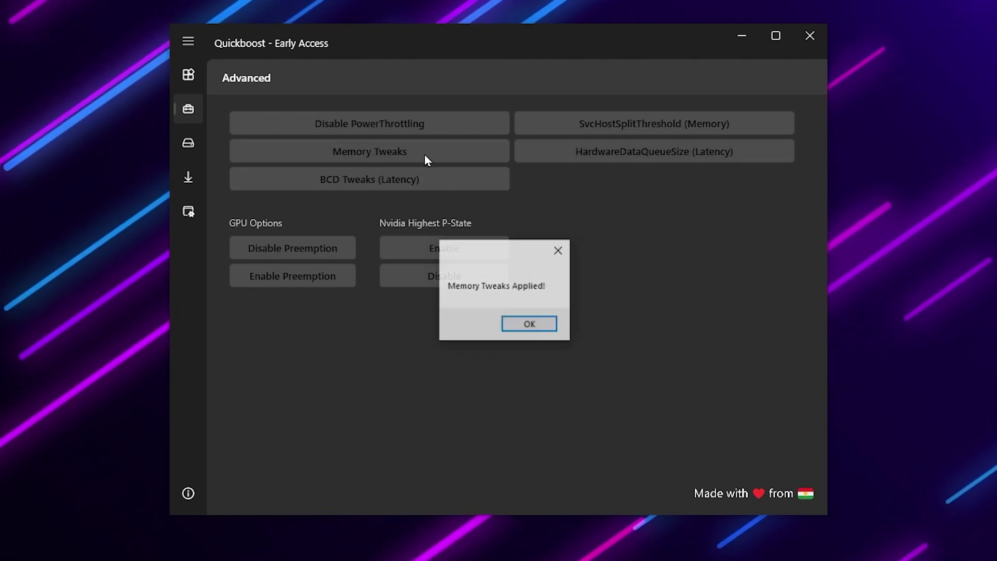
pyautogui.click(525, 326)
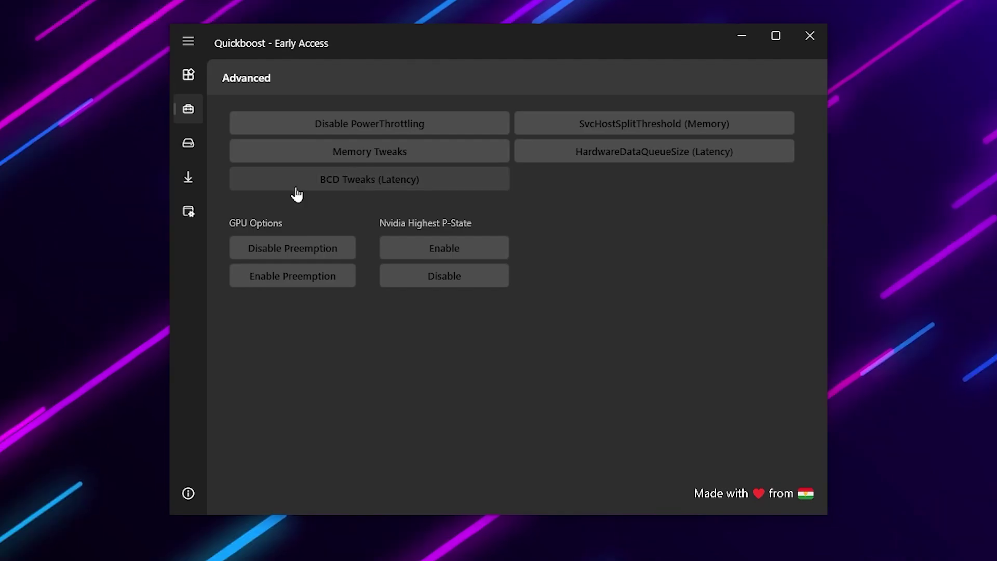
pyautogui.click(403, 186)
pyautogui.click(524, 327)
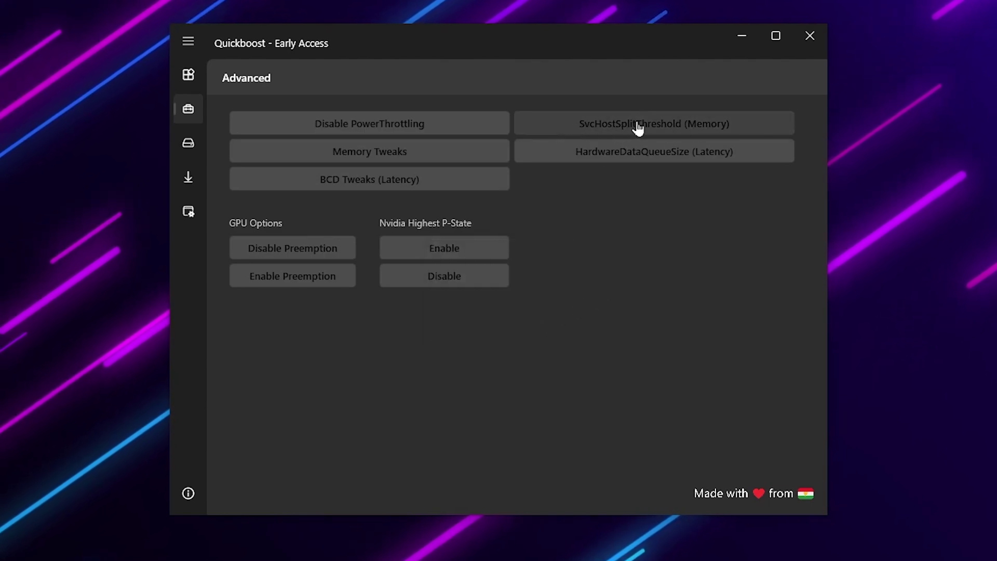
# Step: Apply the SvcHostSplitThreshold (Memory) tweak with 16 as the RAM amount, plus the HardwareDataQueueSize (Latency) tweak
pyautogui.click(710, 129)
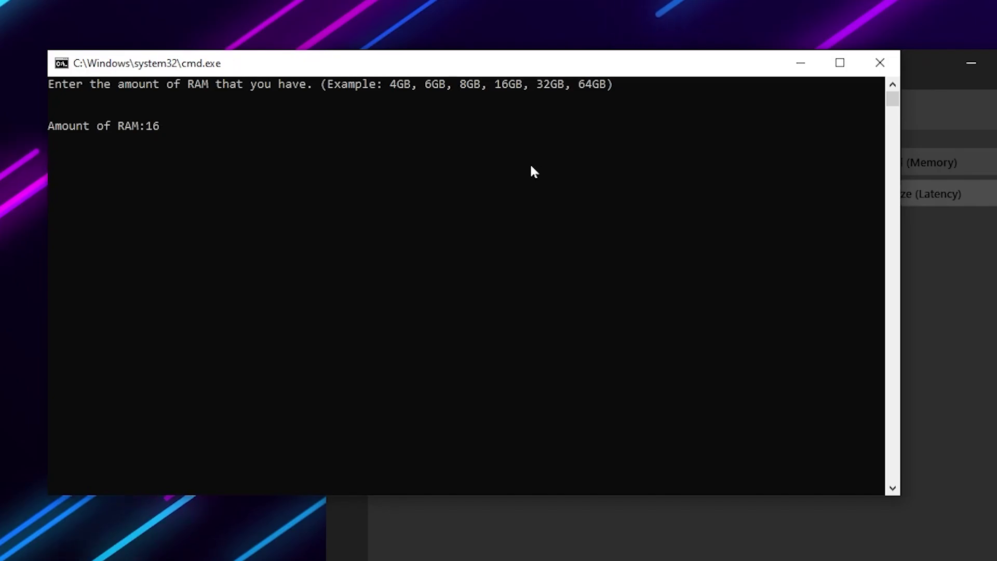
pyautogui.press('Return')
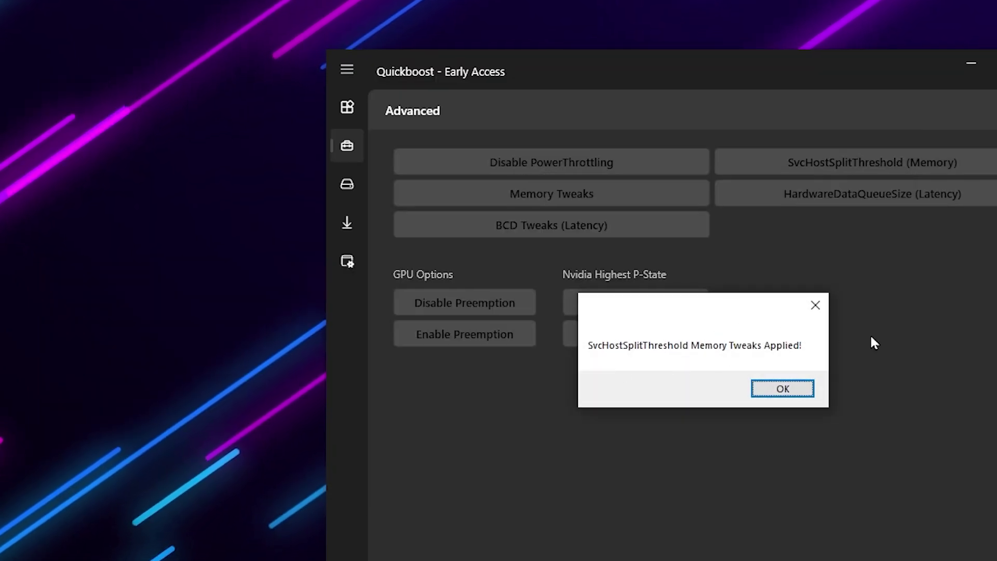
pyautogui.click(782, 387)
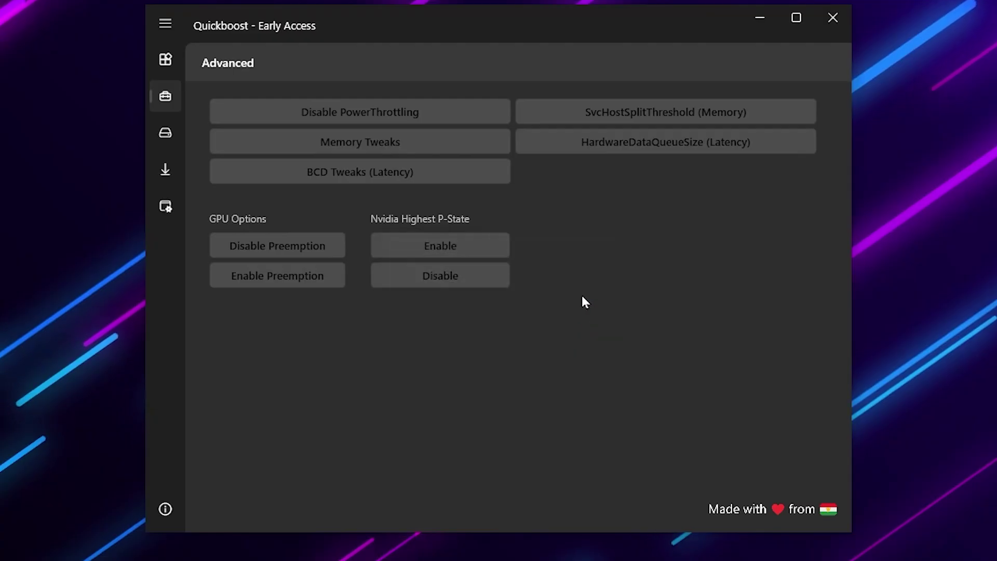
pyautogui.click(691, 148)
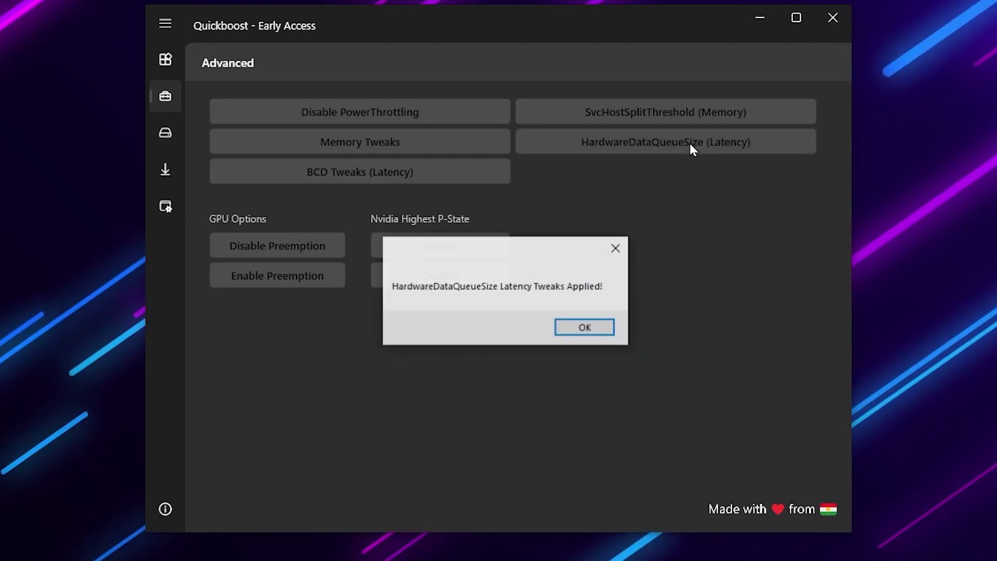
pyautogui.click(581, 327)
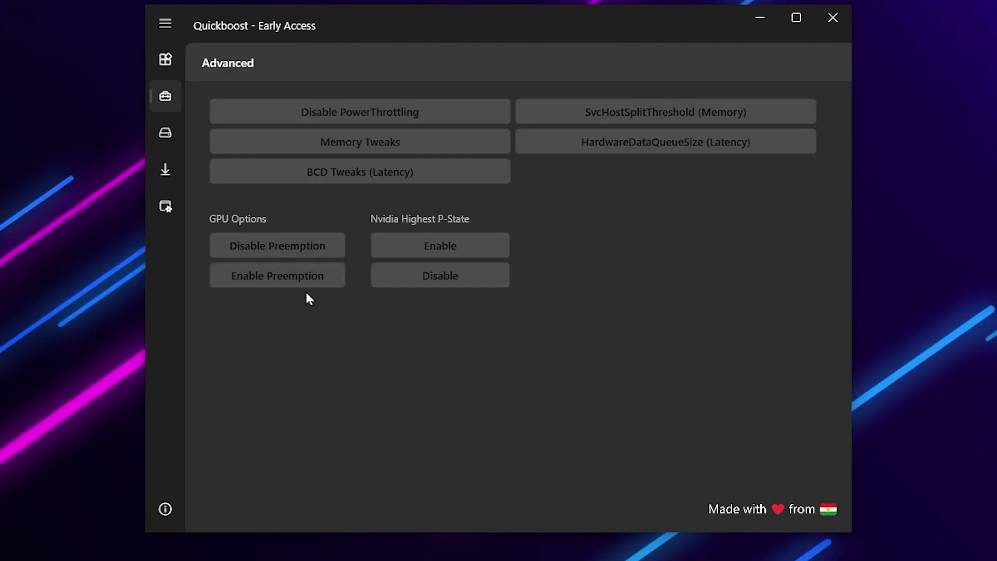
# Step: Look through QuickBoost's Clean-up, Downloads and Windows options, and close the program
pyautogui.click(165, 143)
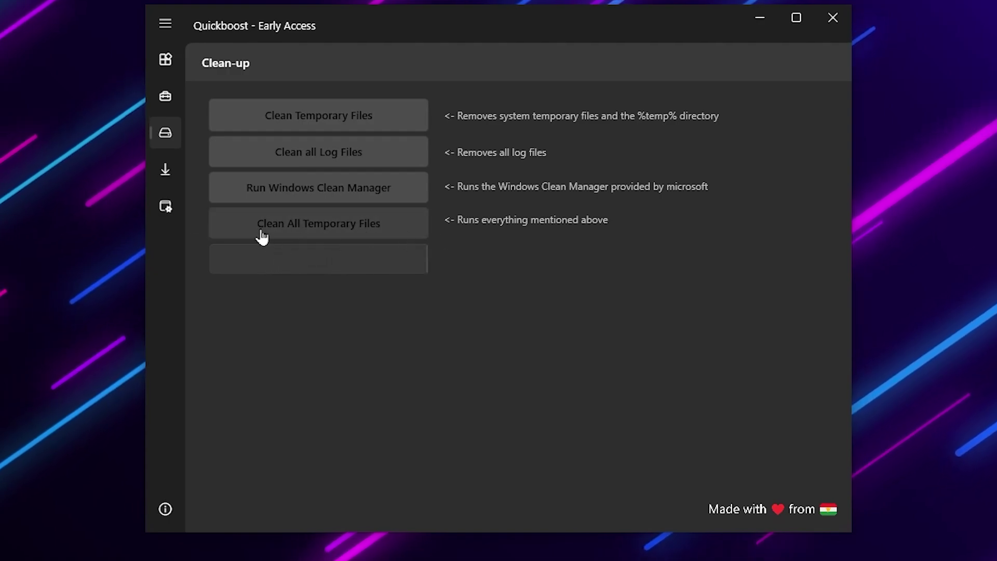
pyautogui.click(166, 171)
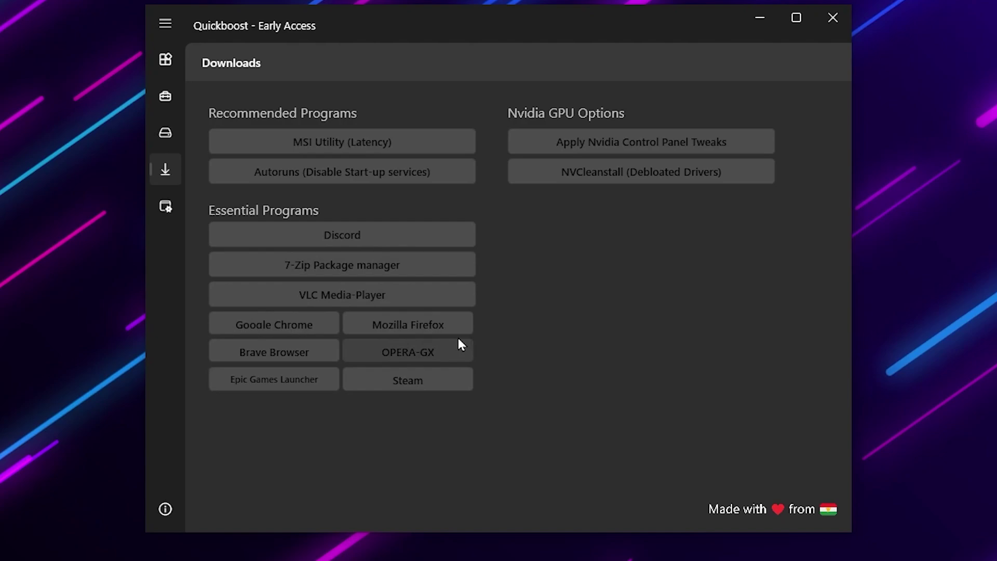
pyautogui.click(169, 209)
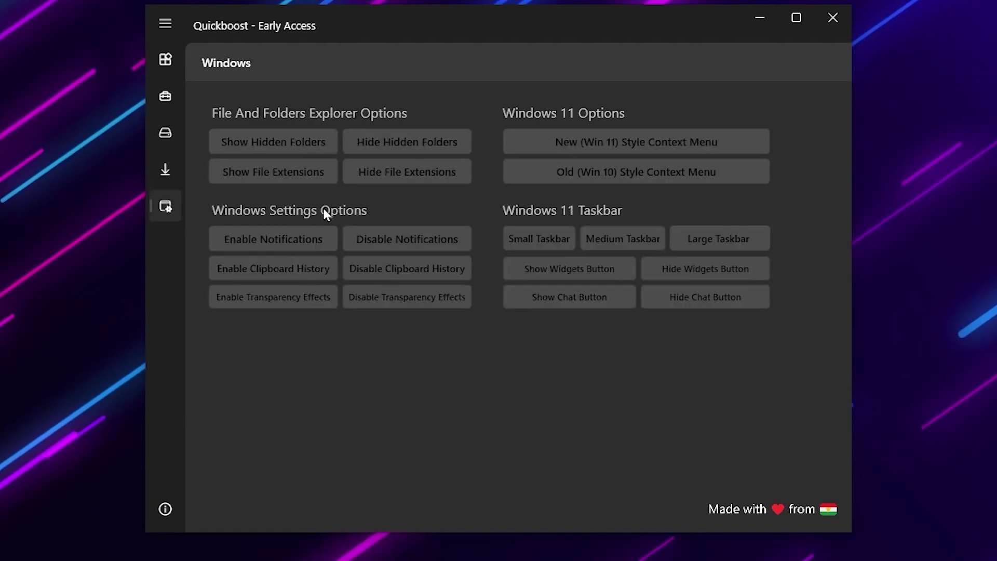
pyautogui.click(833, 17)
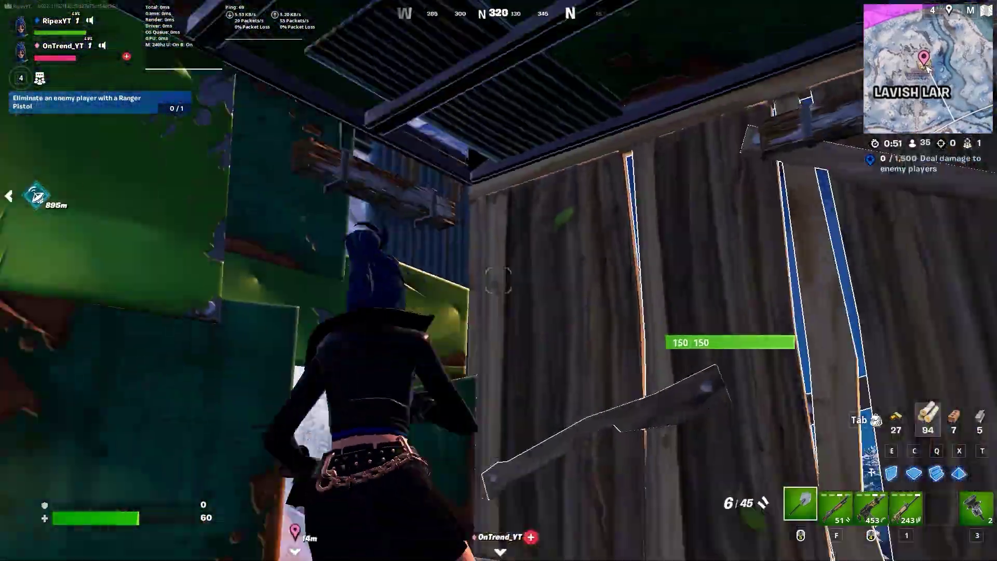
pyautogui.middleClick(498, 280)
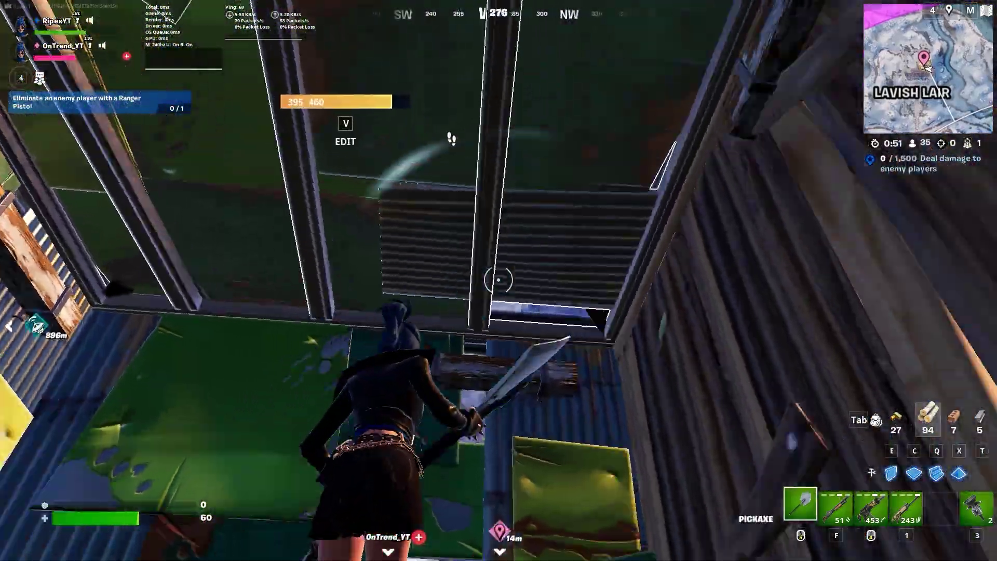
pyautogui.press('3')
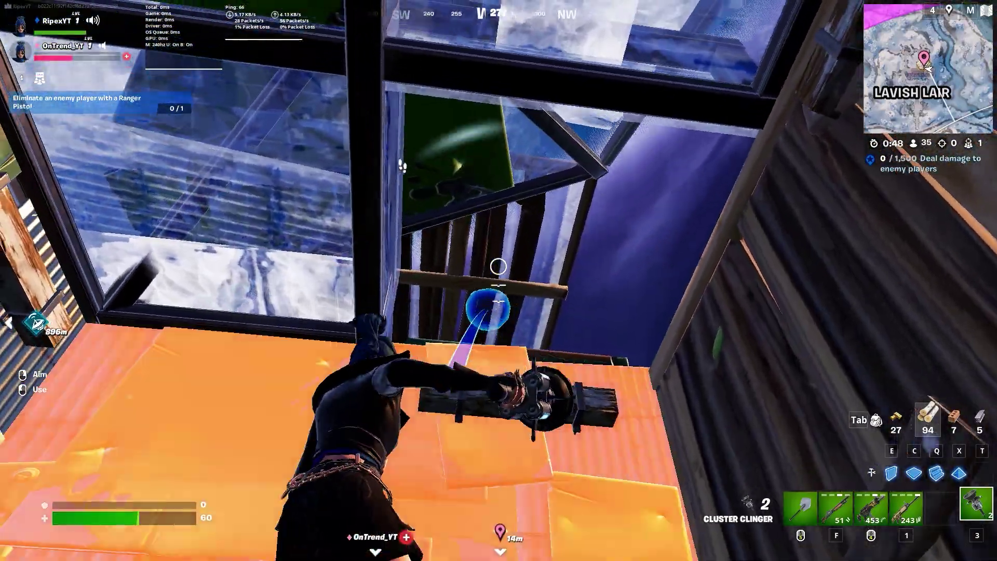
pyautogui.click(498, 281)
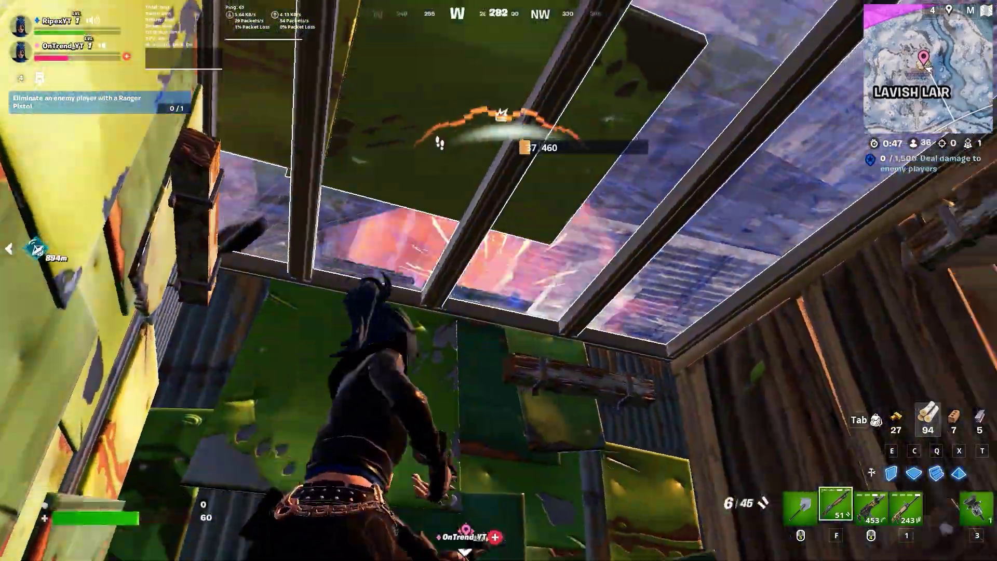
pyautogui.press('v')
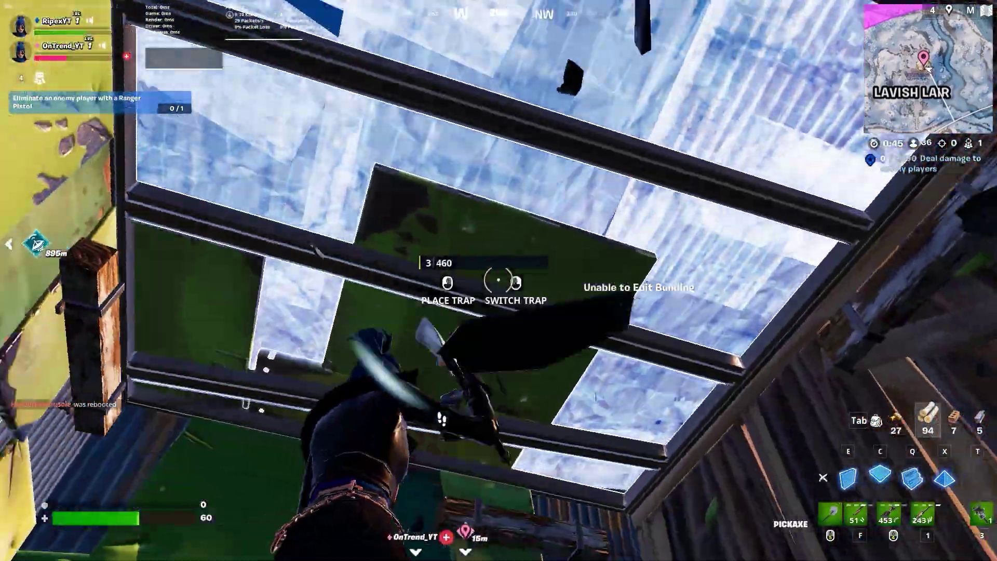
pyautogui.click(498, 280)
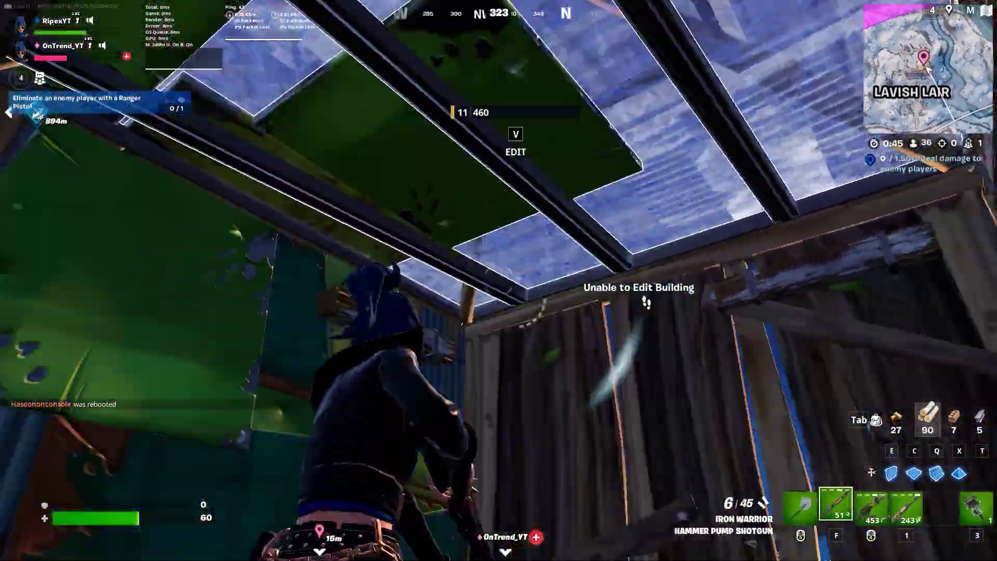
pyautogui.press('f')
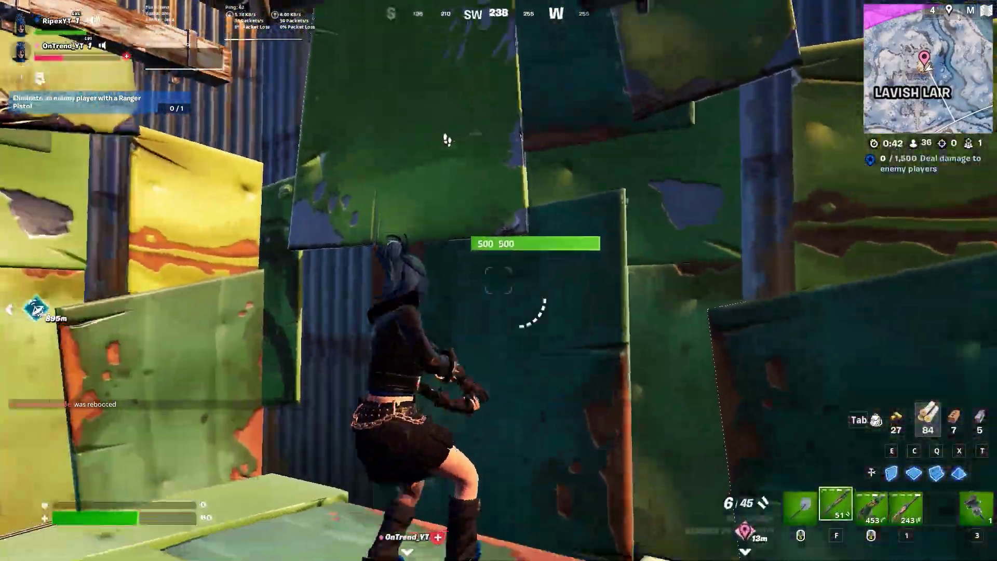
pyautogui.press('e')
pyautogui.press('f')
pyautogui.click(498, 281)
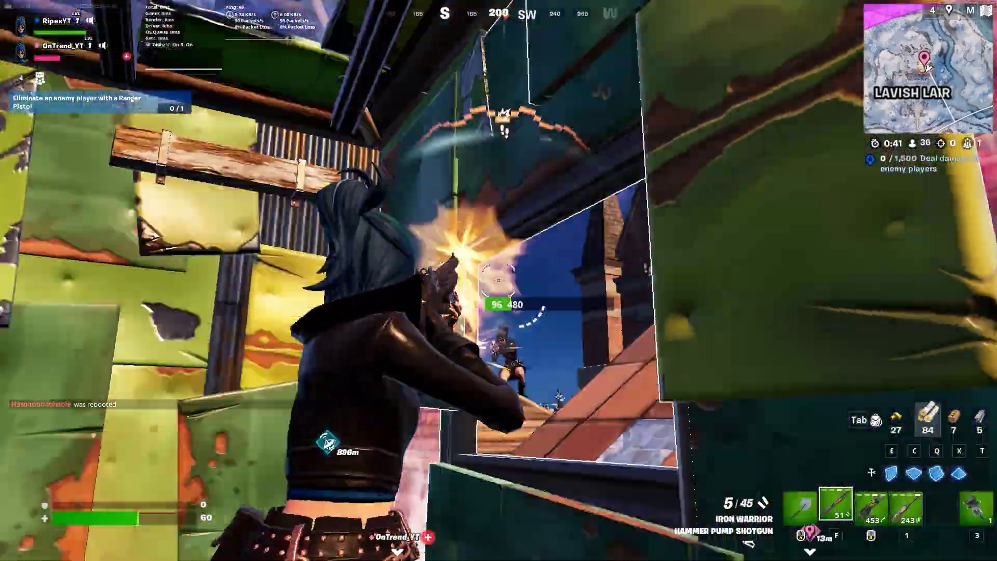
pyautogui.press('e')
pyautogui.press('f')
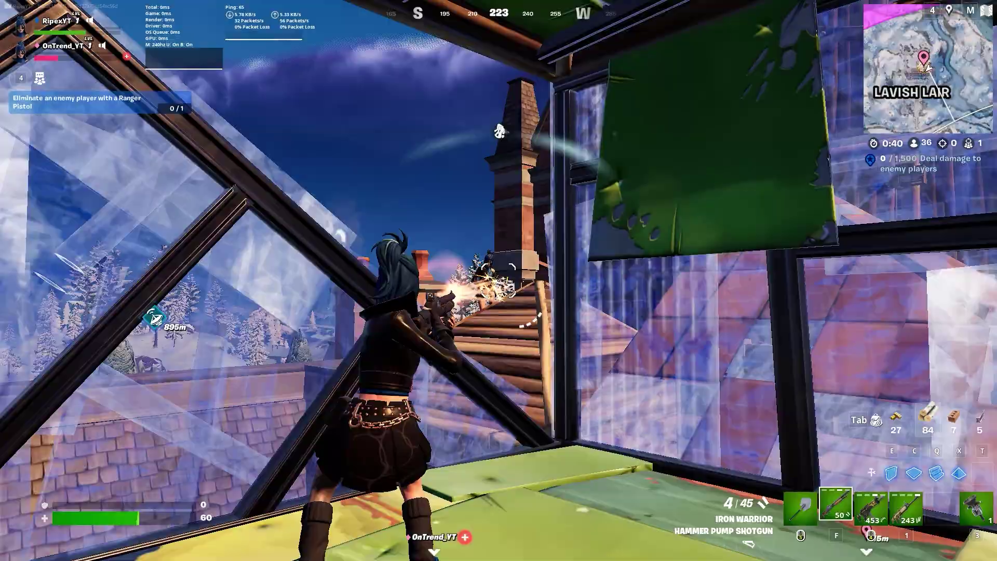